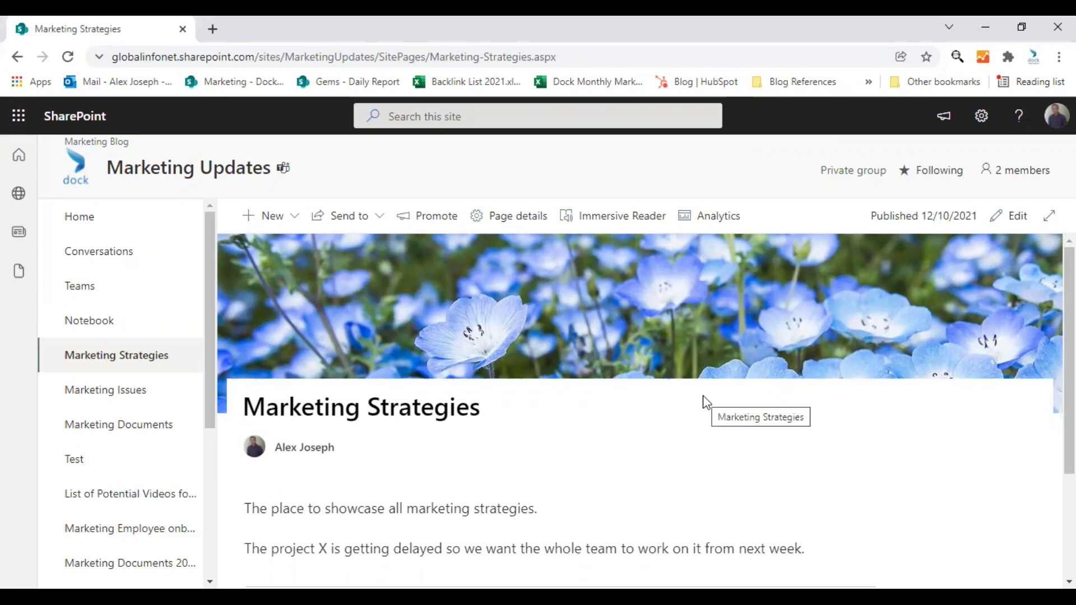
Switch the page to edit mode and add an empty two-column section below the intro text.
click(1017, 218)
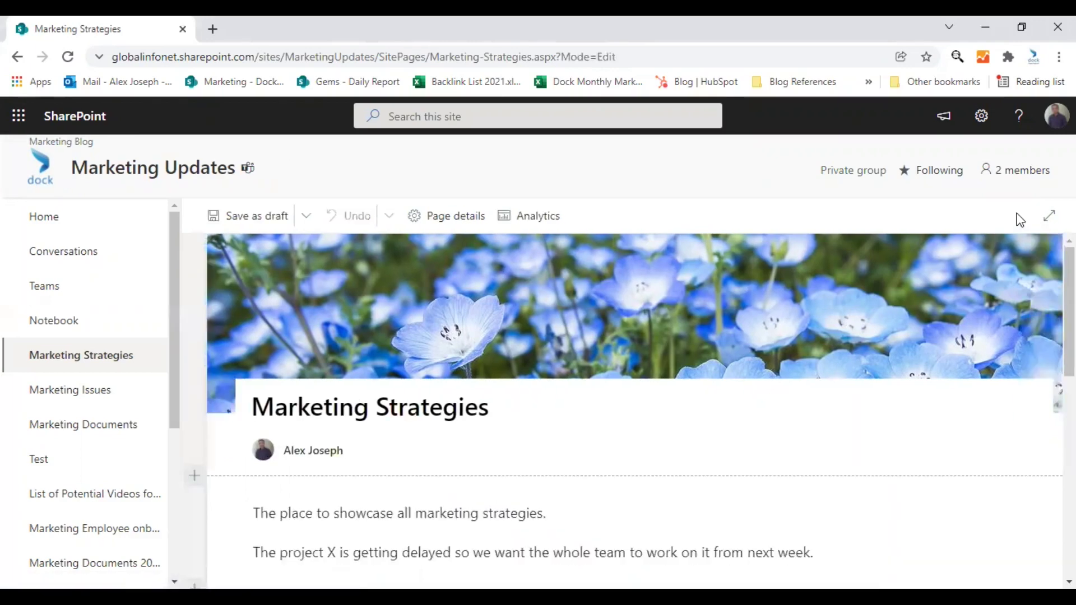
scroll(560, 486, down, 4)
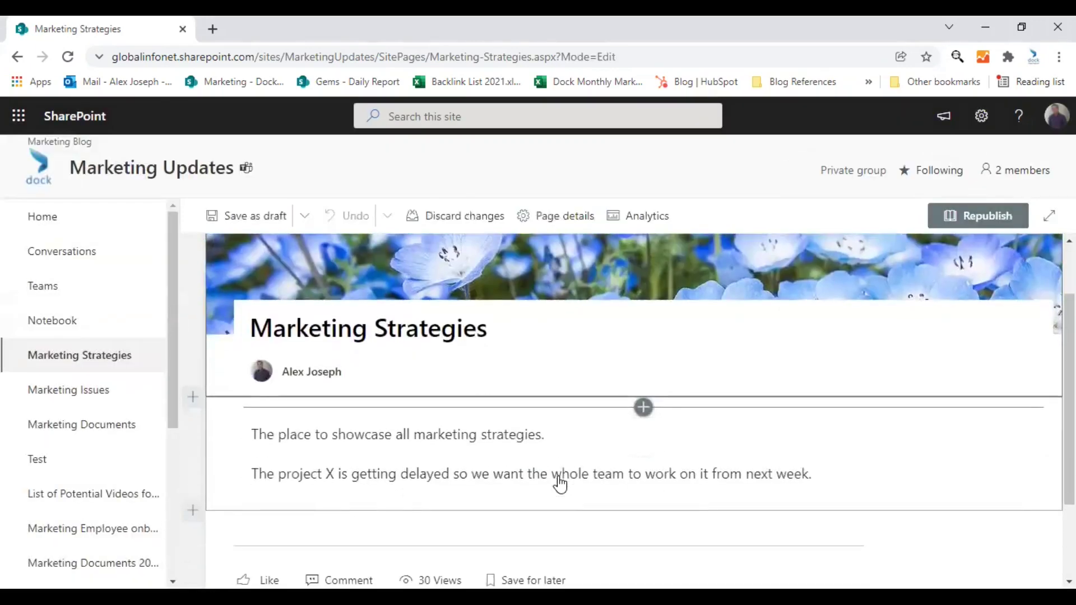
scroll(562, 483, up, 3)
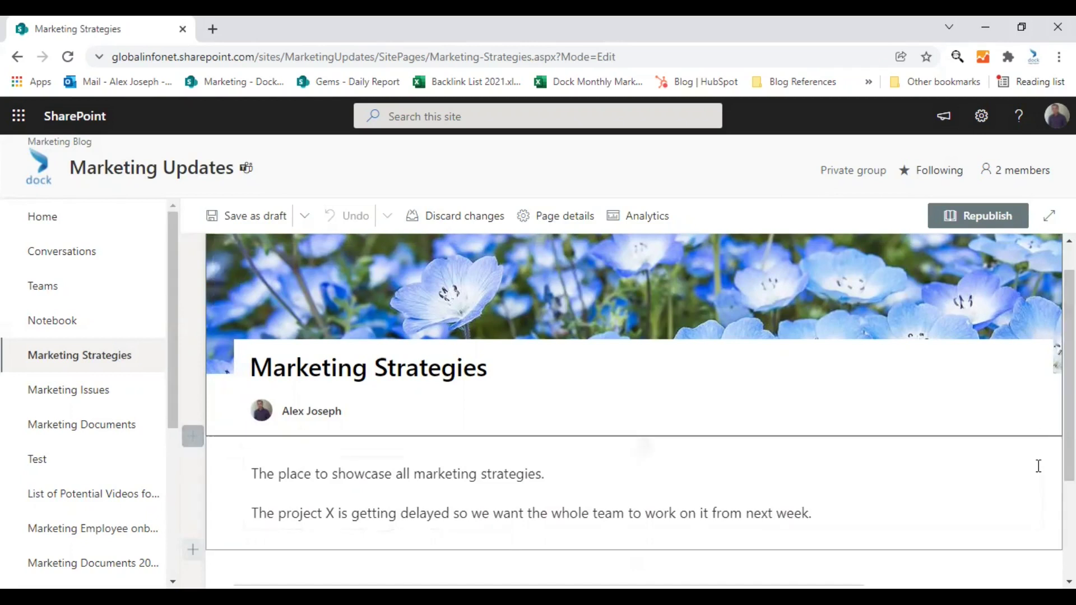
scroll(190, 440, down, 1)
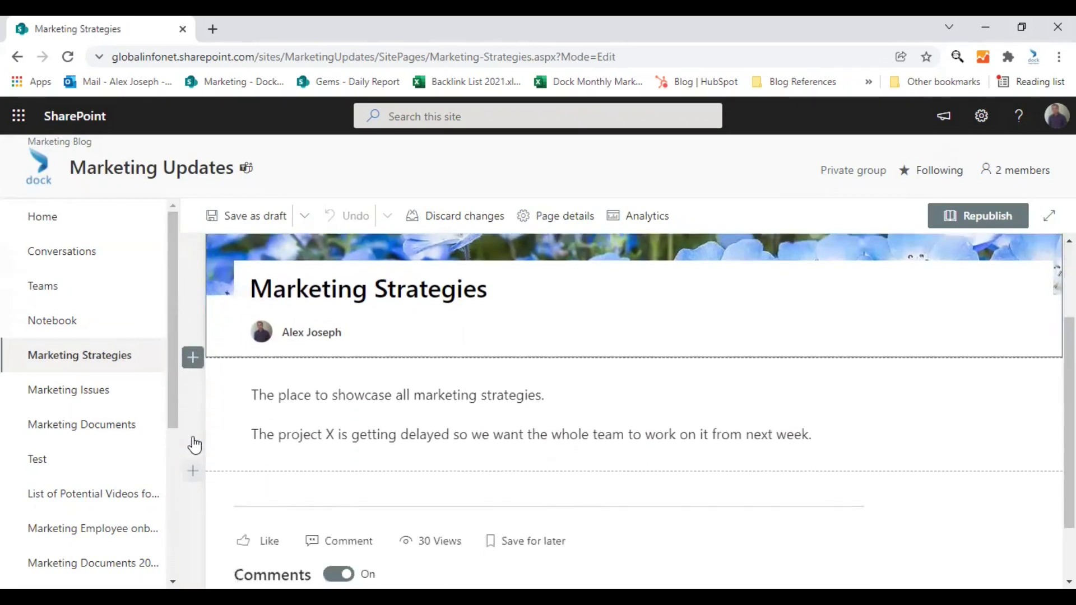
click(194, 476)
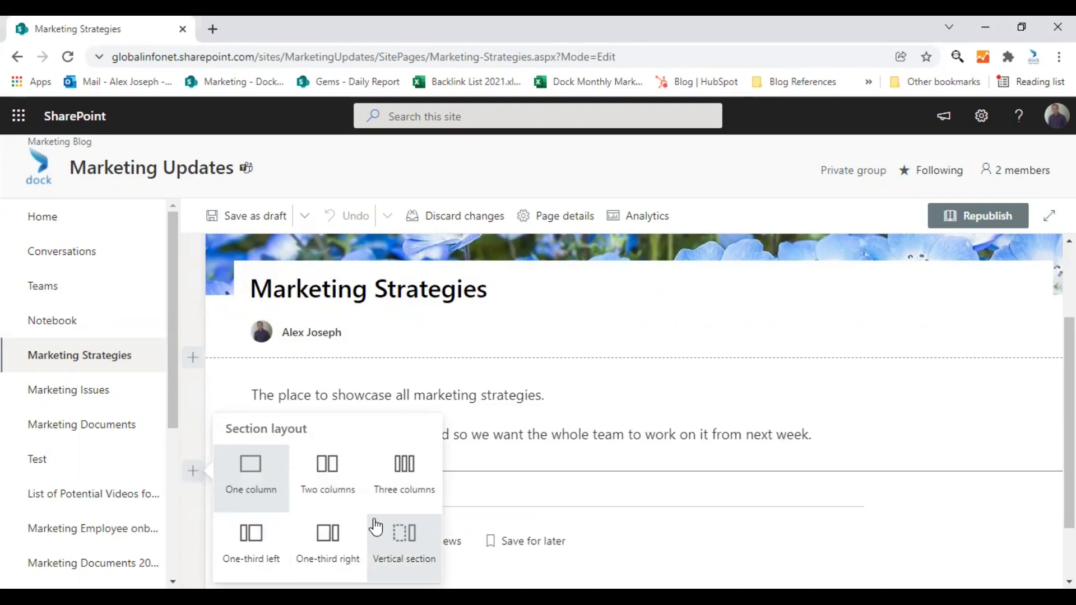
click(331, 474)
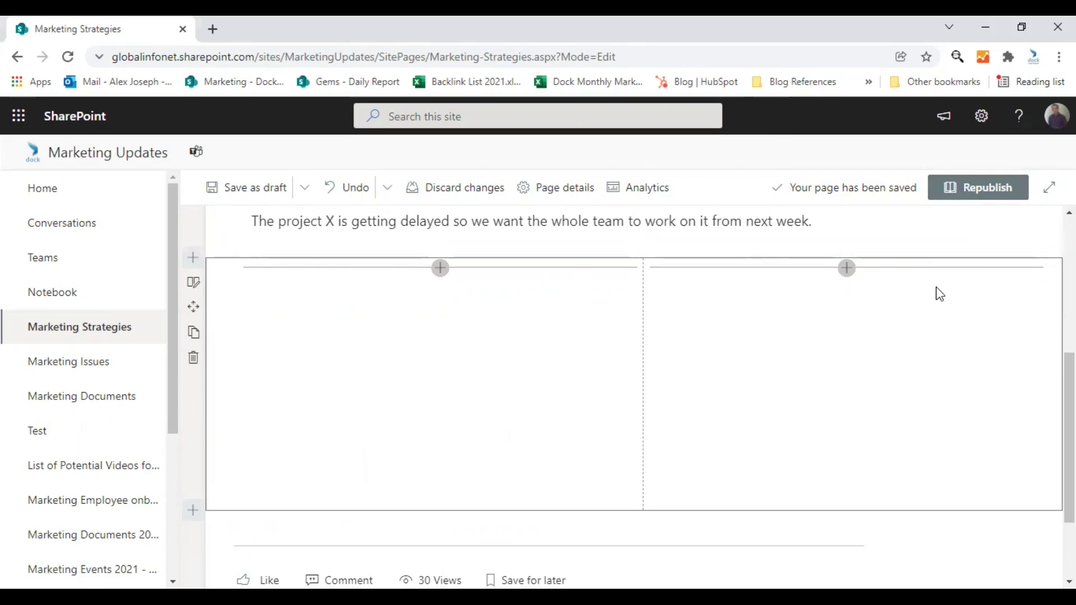
Republish the page, dismiss the Republished notice, and review the published Marketing Strategies page.
click(986, 188)
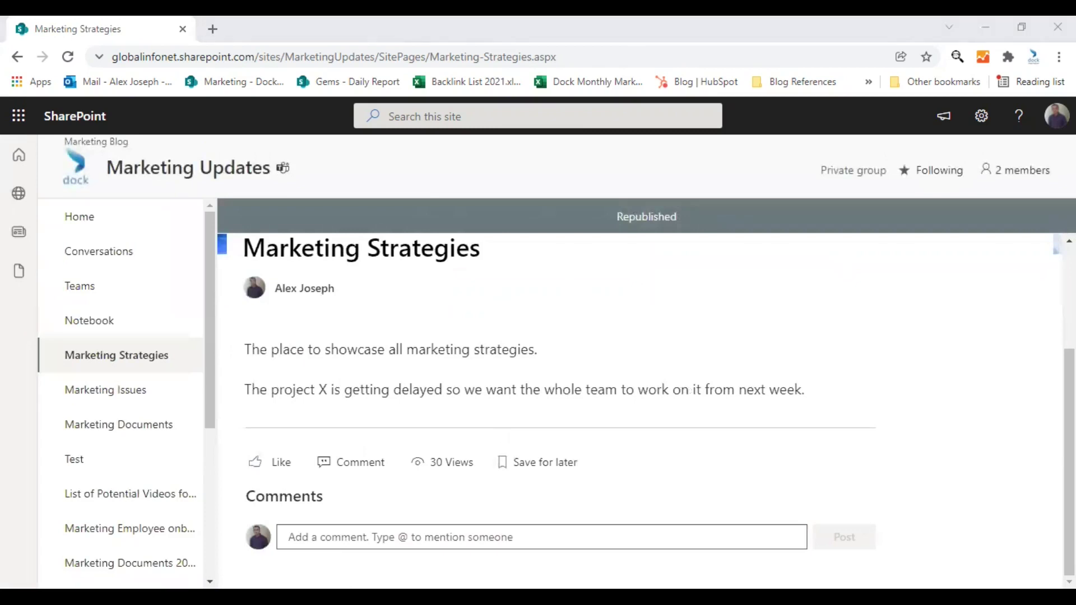
click(690, 396)
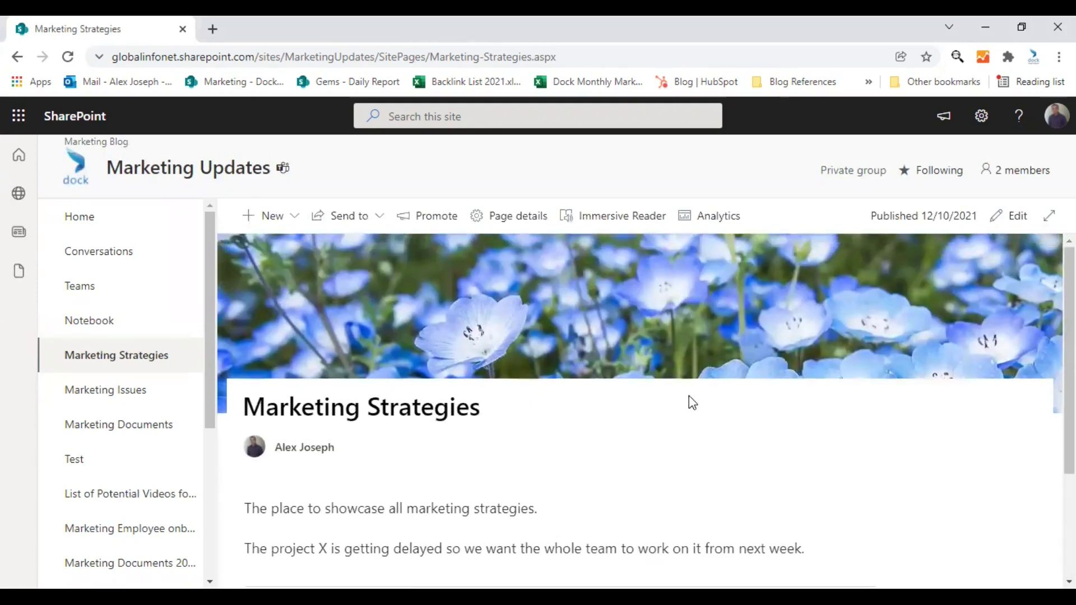
scroll(689, 396, down, 2)
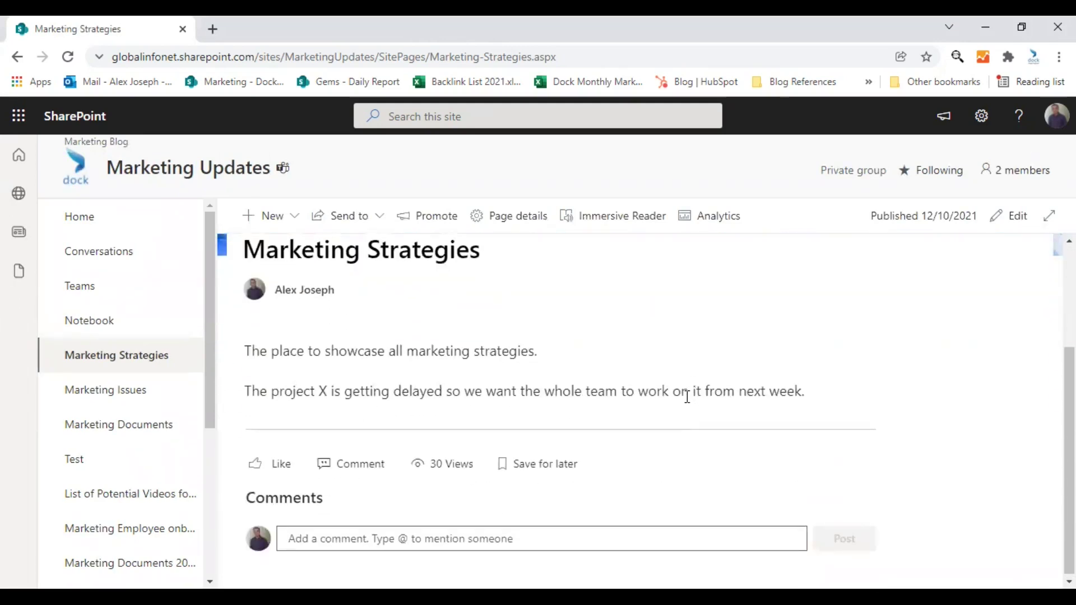
scroll(688, 397, up, 2)
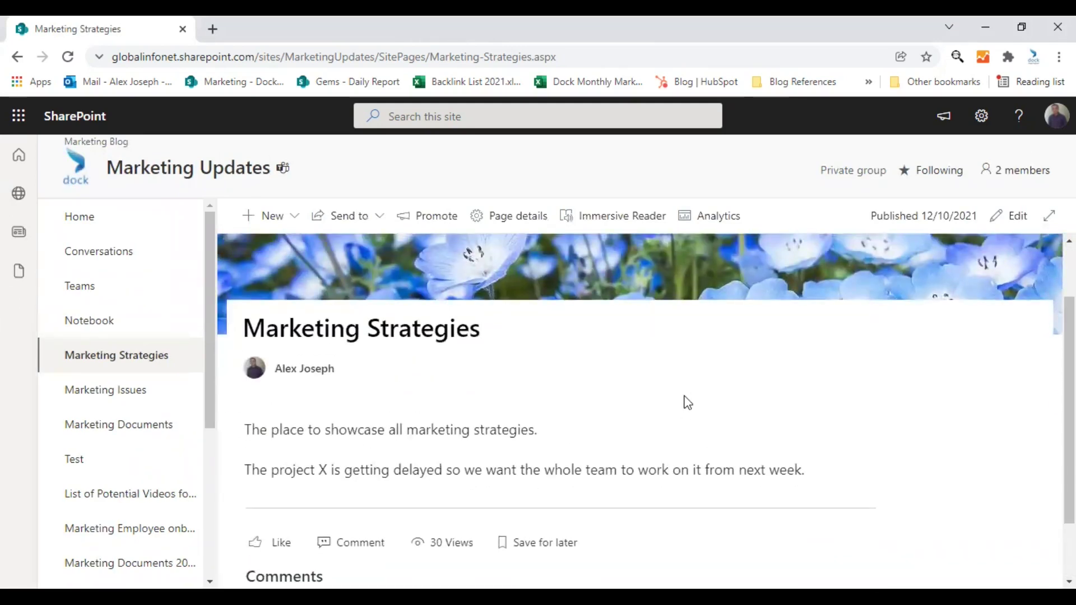
scroll(687, 403, up, 2)
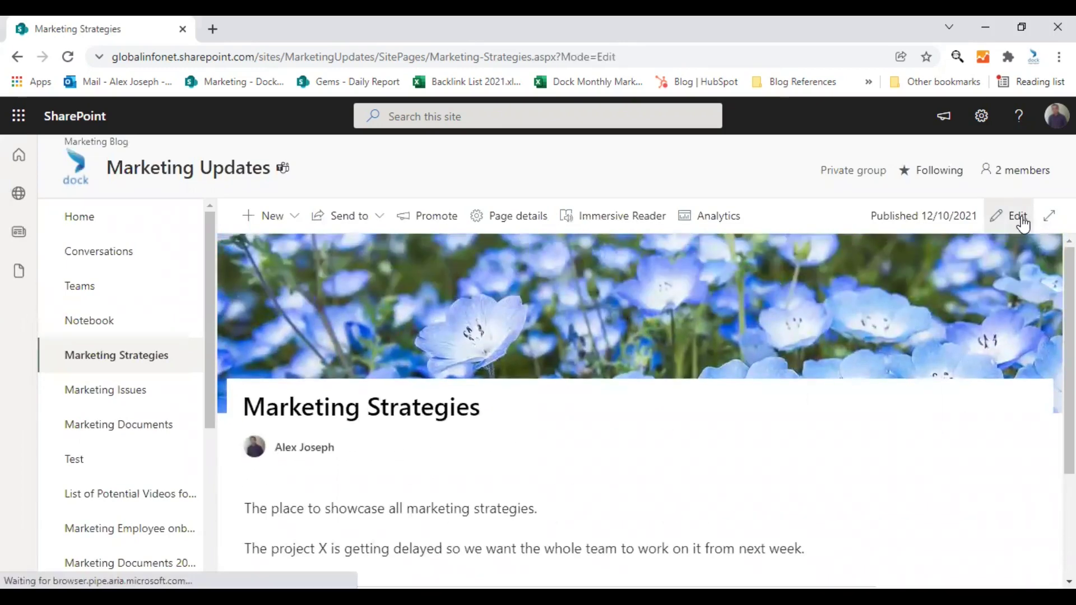
Re-enter edit mode and insert an Events web part in the two-column section's left column.
click(1019, 218)
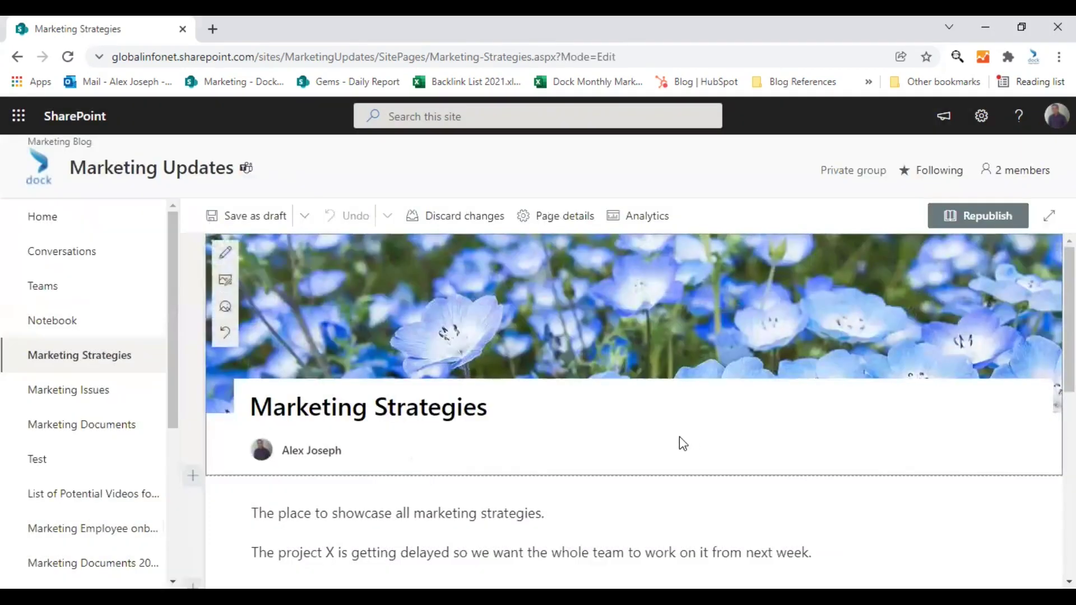
scroll(680, 438, down, 2)
scroll(451, 440, down, 1)
scroll(455, 438, down, 1)
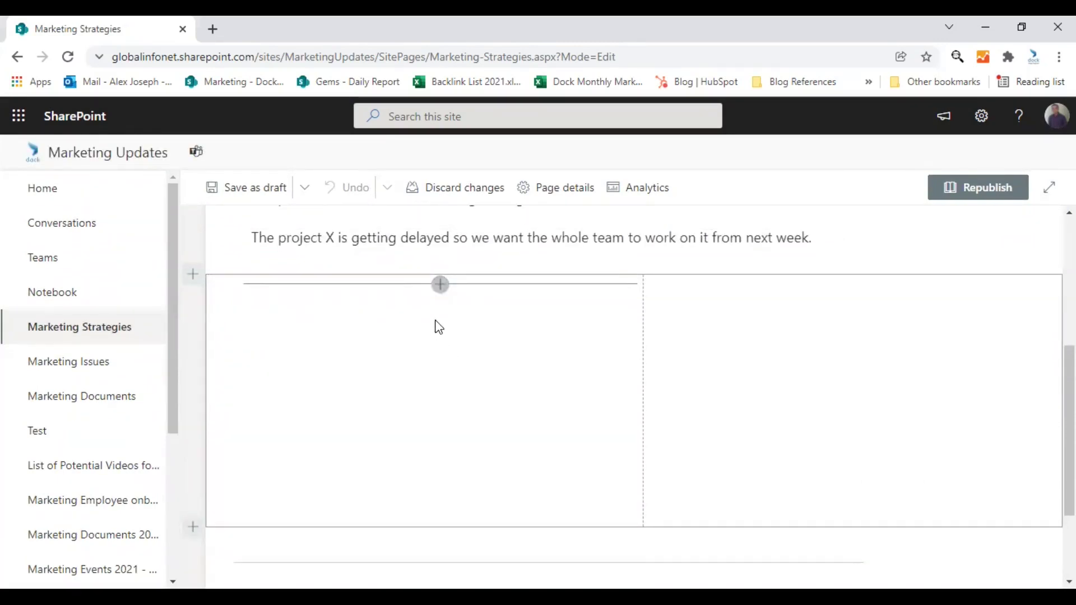
click(440, 286)
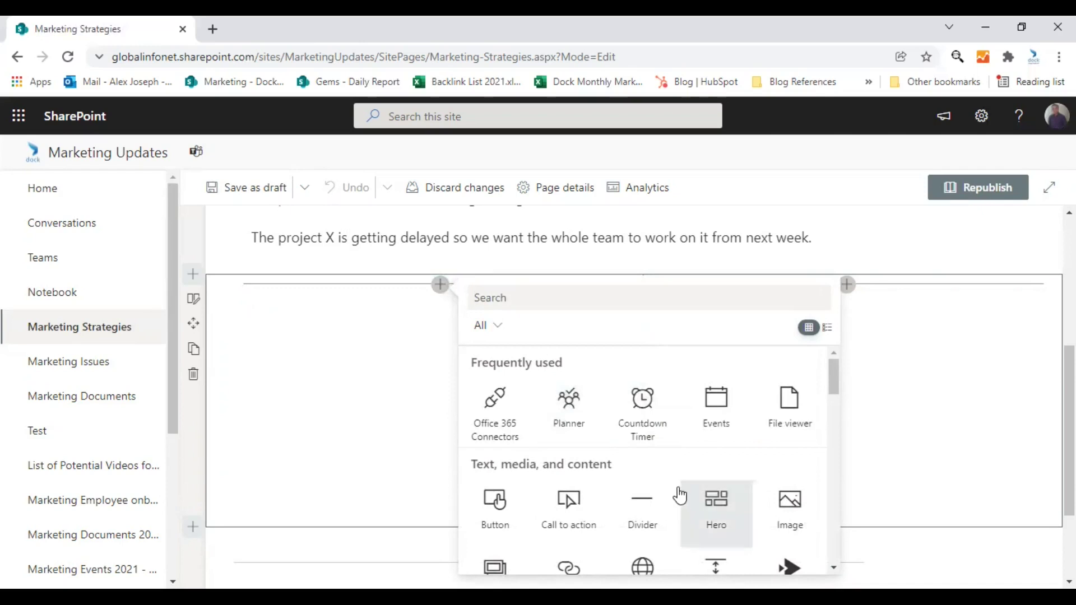
click(717, 418)
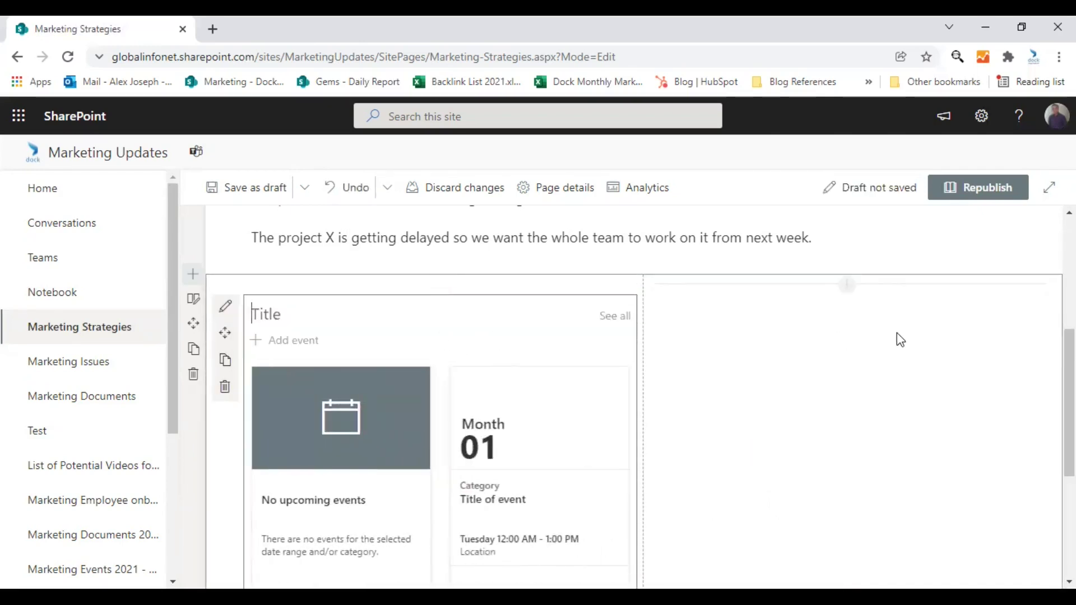
Add a Countdown Timer to the right column with the description 'Product Launch Event'.
click(847, 286)
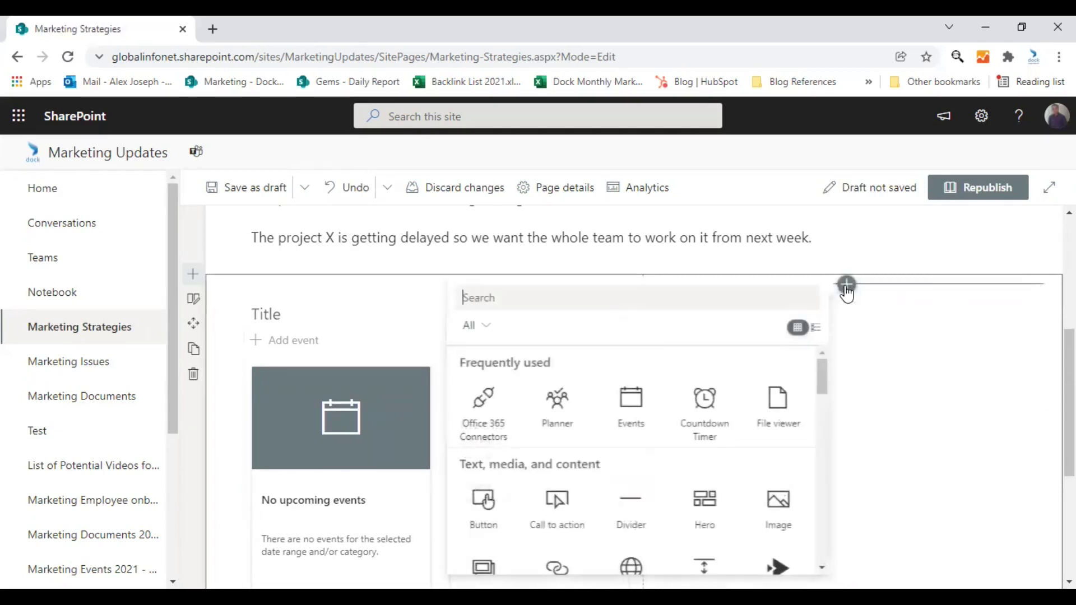
click(705, 420)
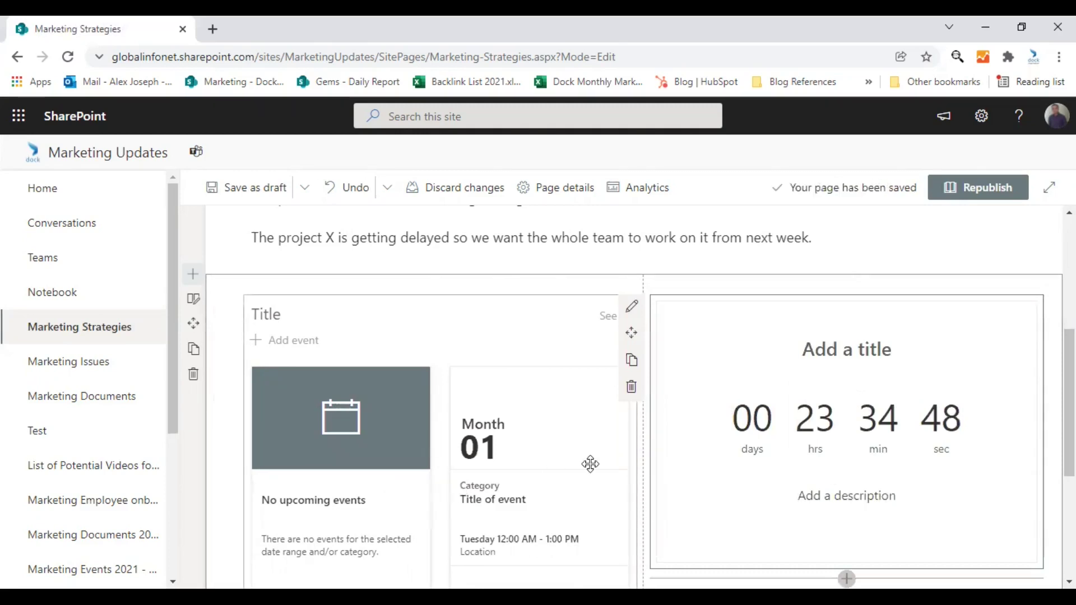
scroll(602, 464, down, 1)
click(949, 413)
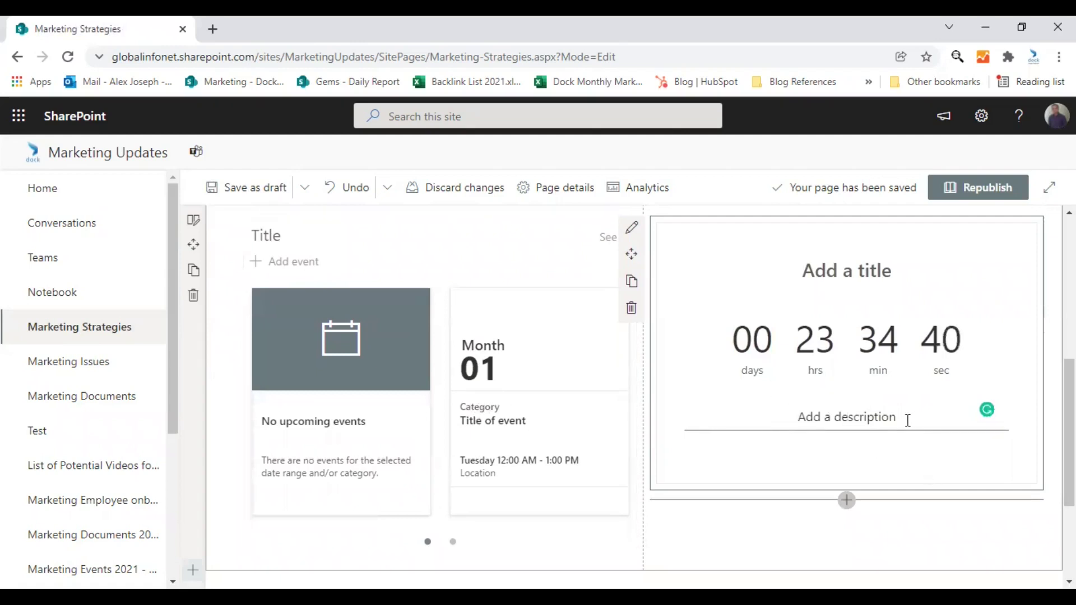
text(P)
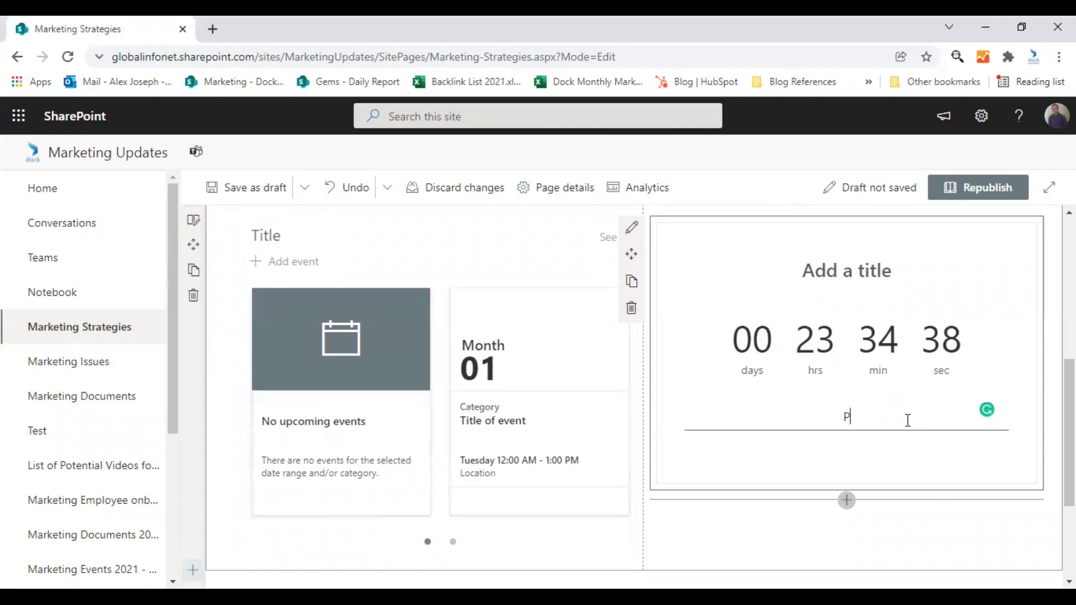
text(roduct)
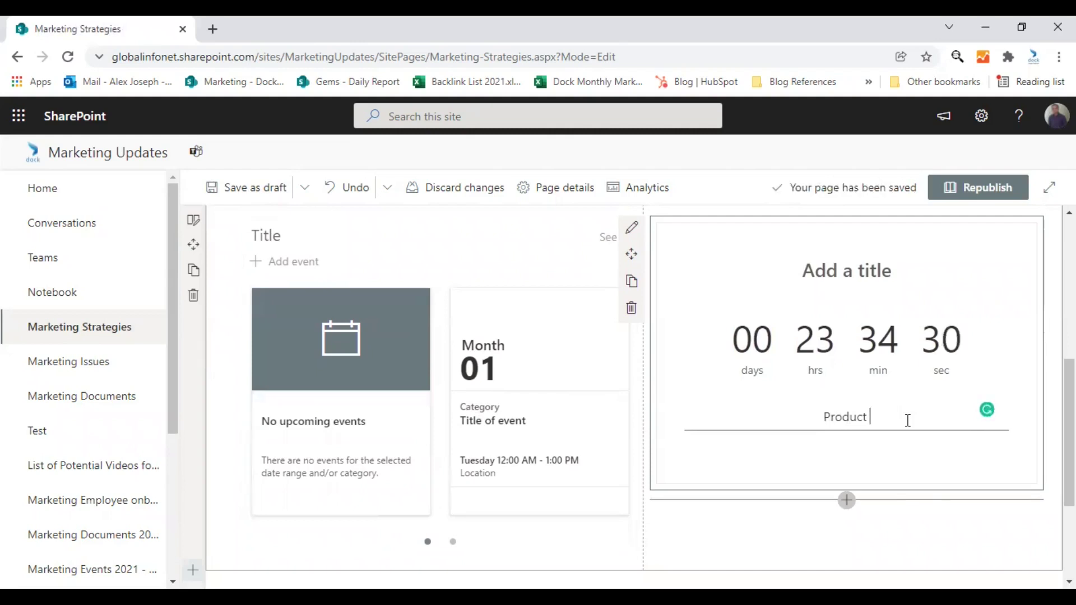
text(Launch E)
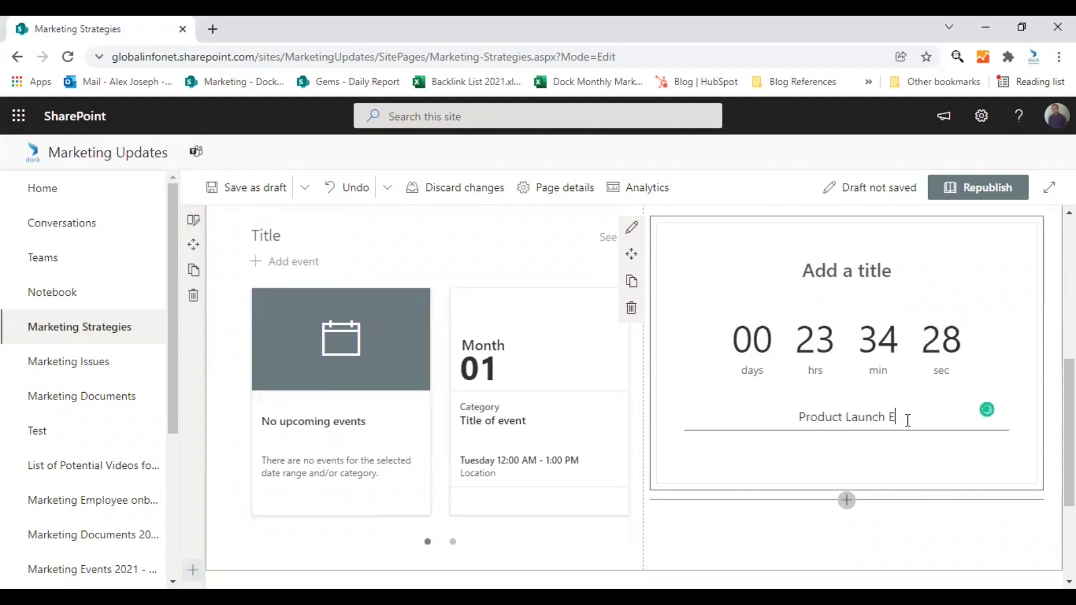
text(vent)
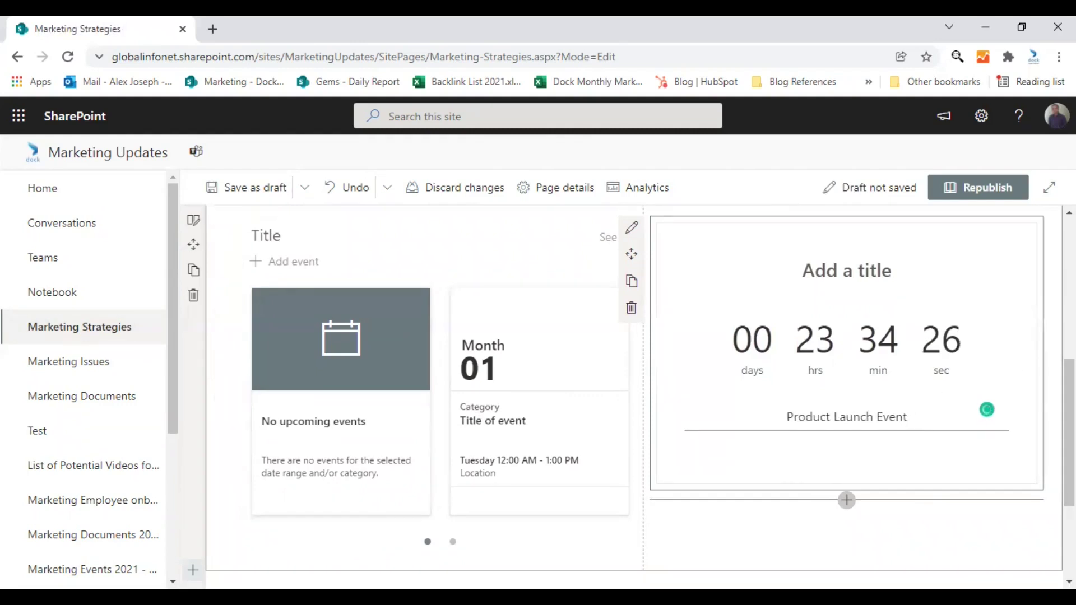
Republish the page and review the Events and Product Launch Event countdown in focus mode.
click(1044, 264)
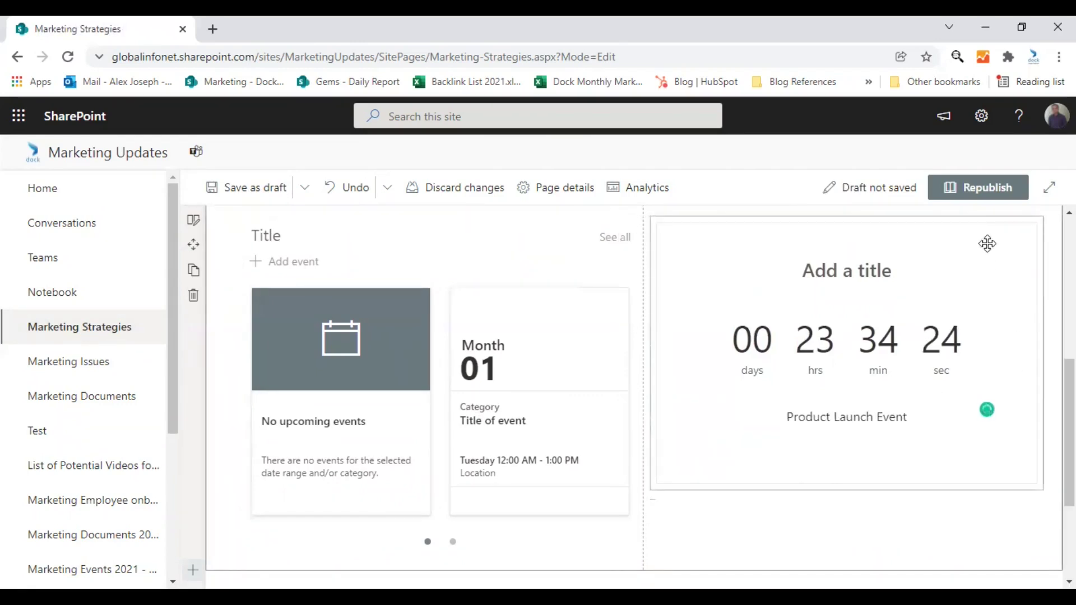
click(975, 188)
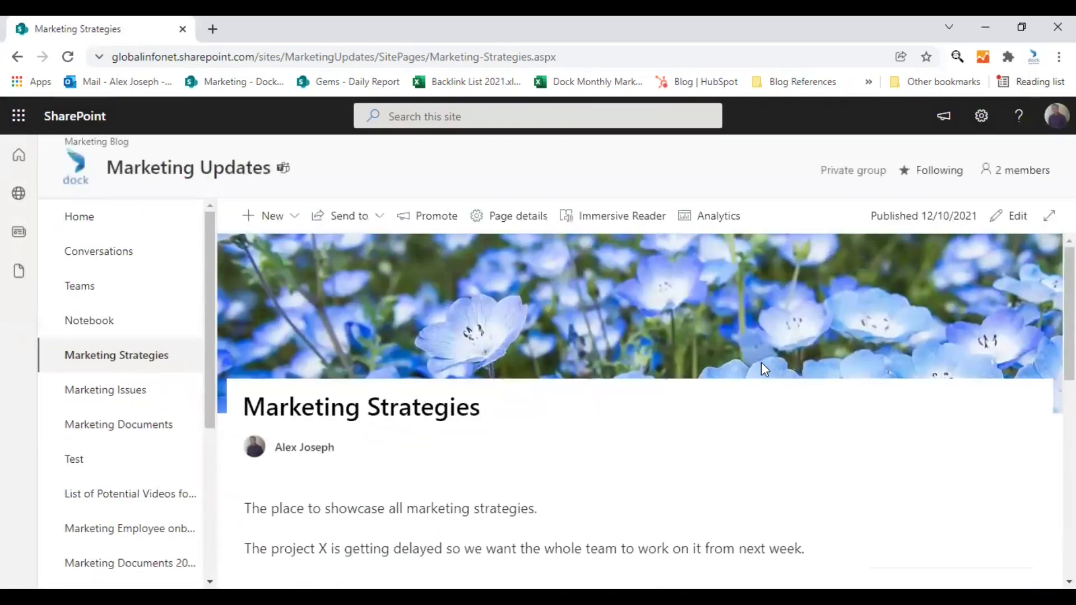
click(1049, 215)
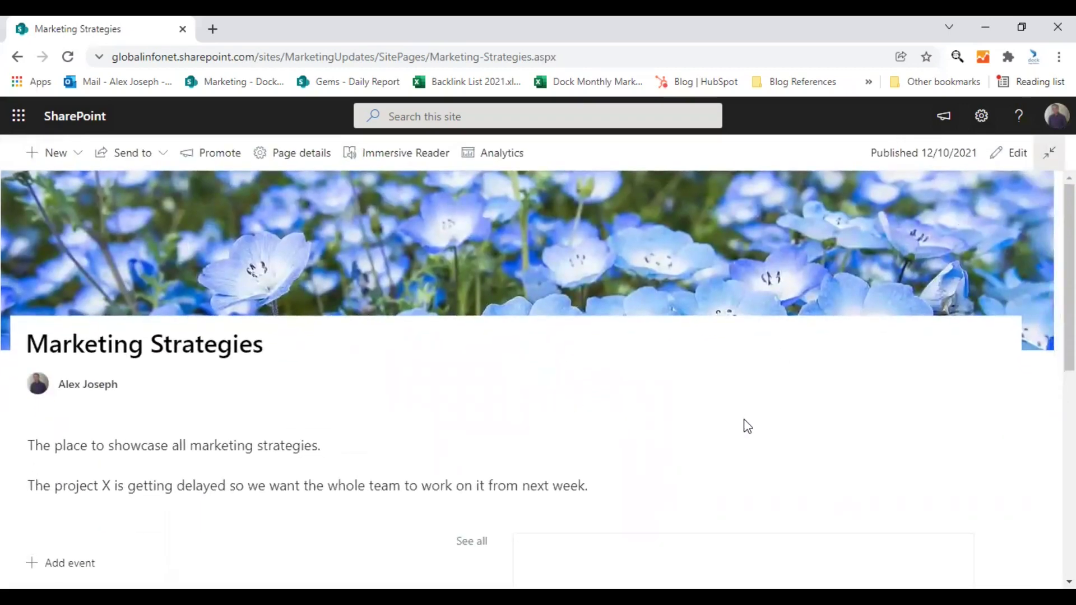
scroll(768, 409, down, 2)
scroll(771, 408, down, 3)
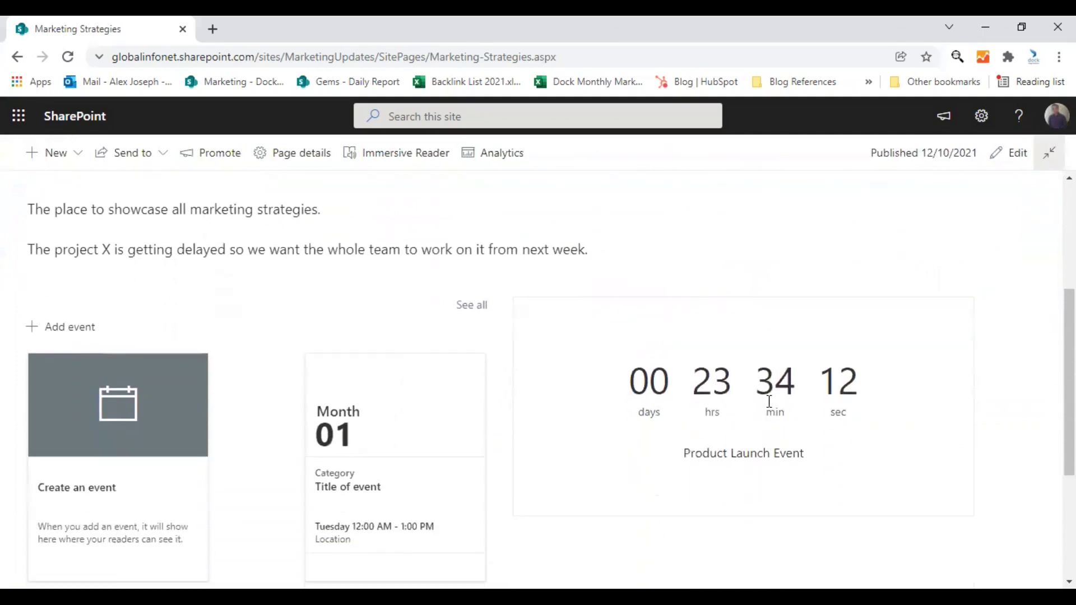
scroll(463, 401, down, 3)
scroll(345, 391, down, 2)
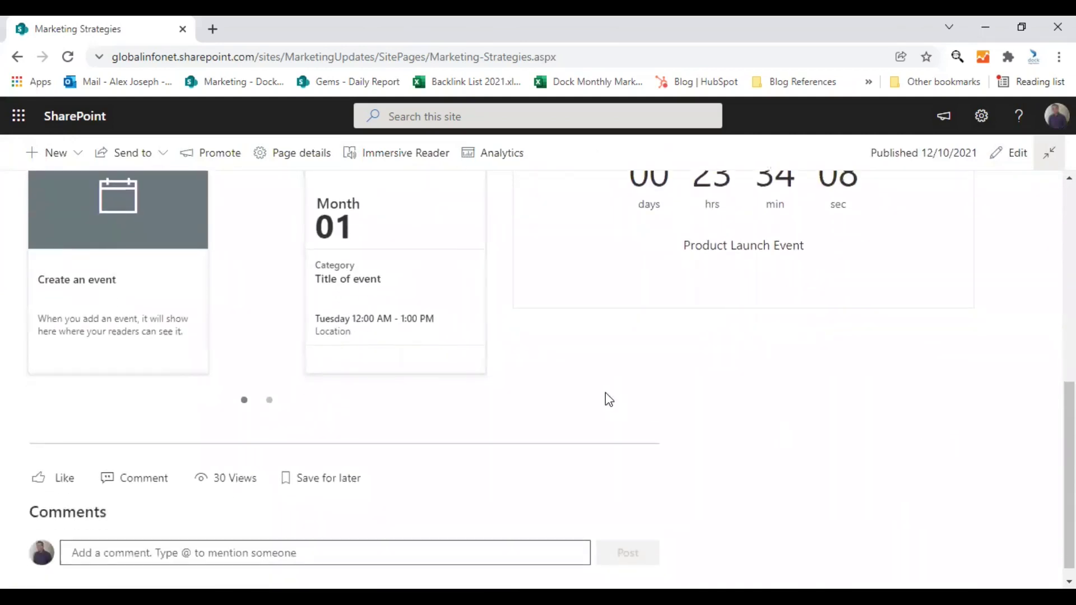
scroll(611, 395, up, 7)
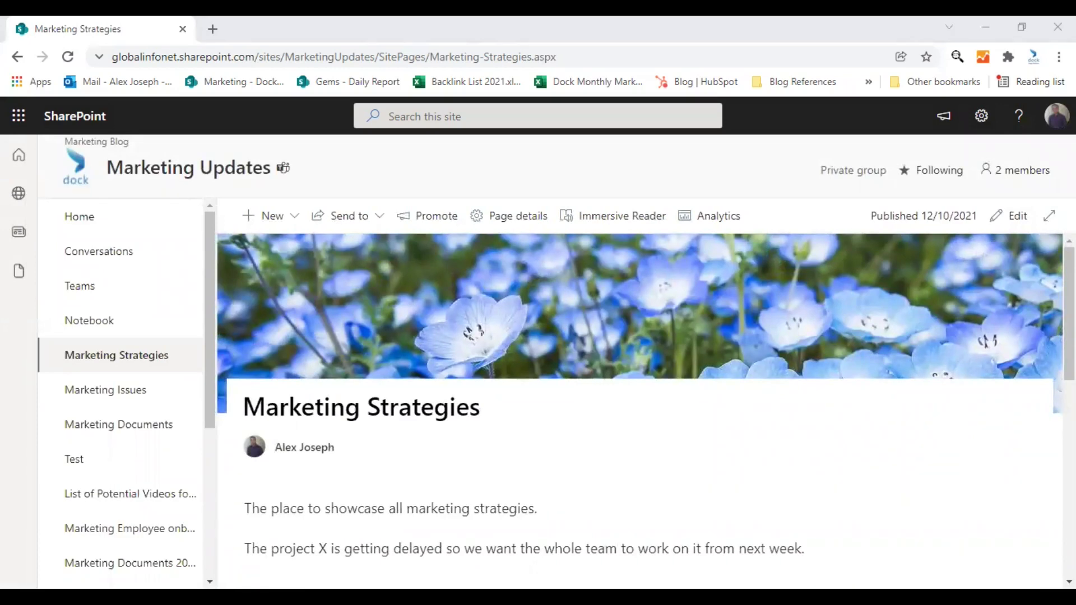
Return the page to edit mode and start editing the intro text web part.
scroll(927, 399, down, 3)
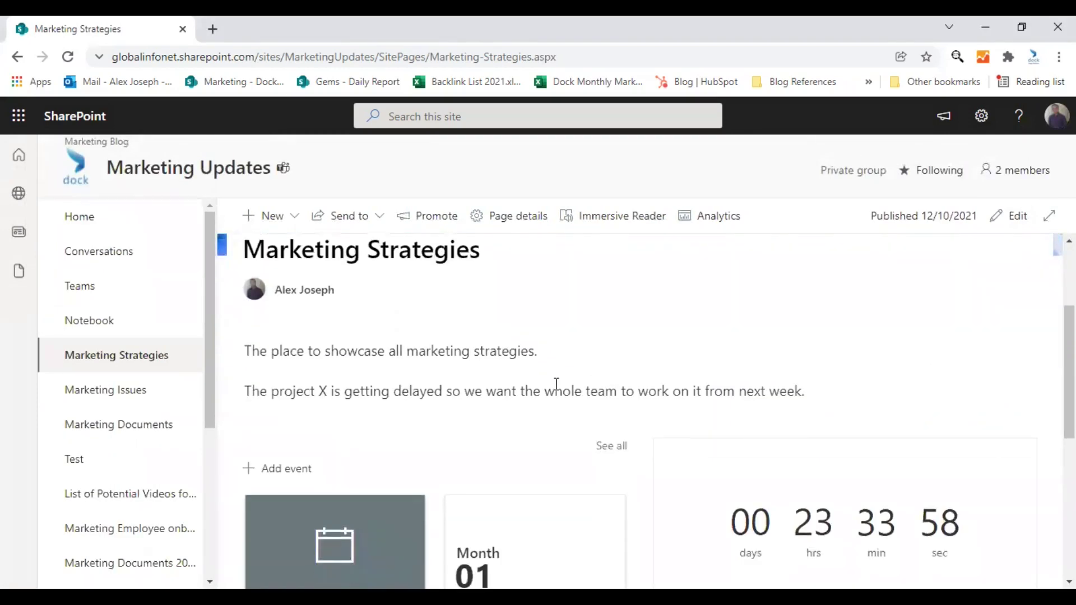
scroll(986, 319, up, 3)
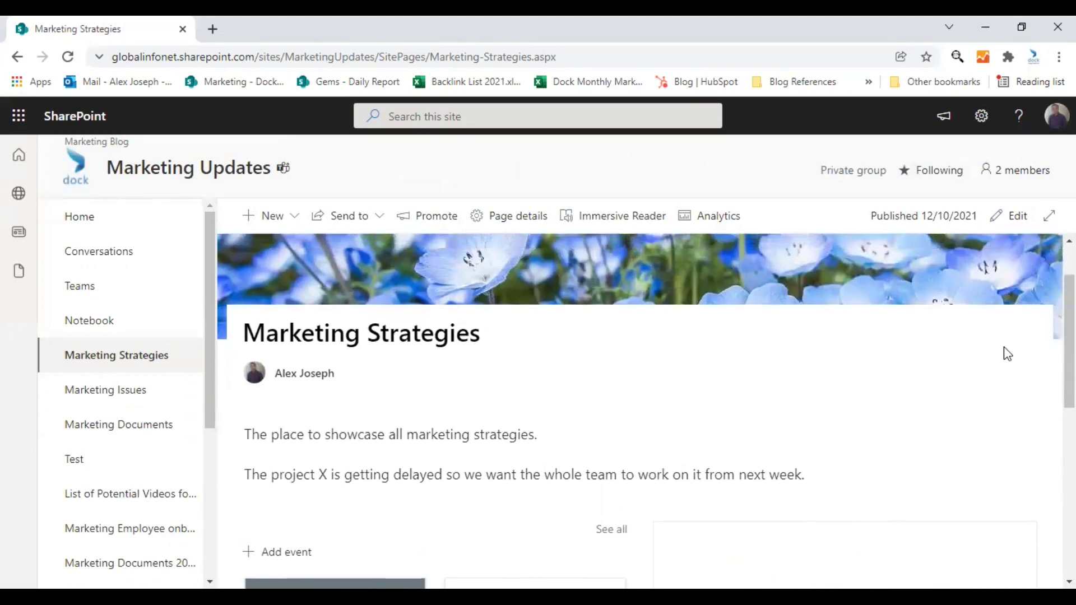
click(1016, 218)
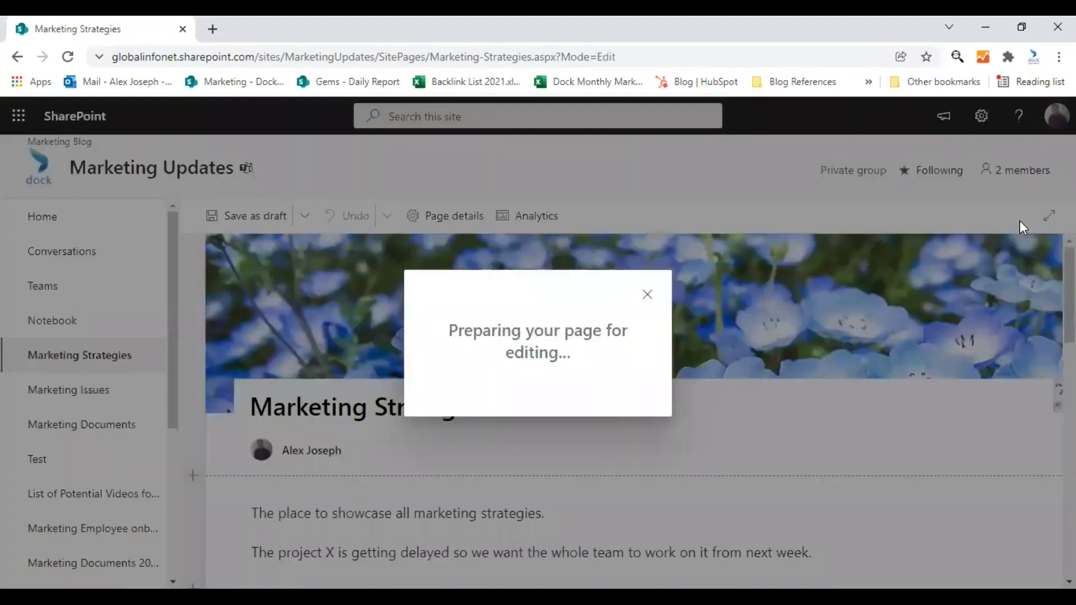
scroll(664, 462, down, 3)
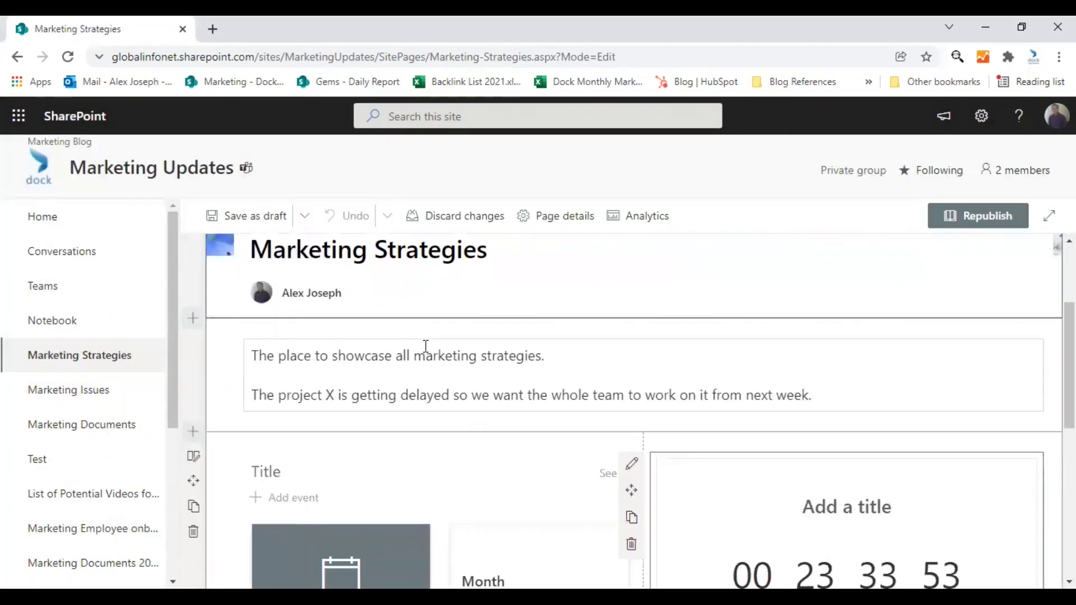
click(381, 358)
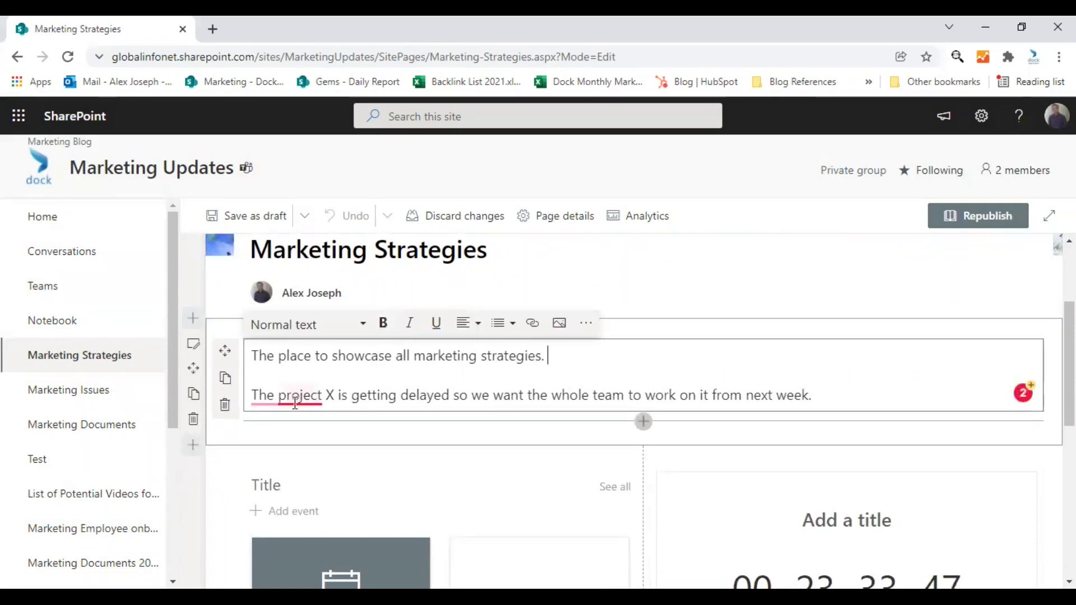
Accept Grammarly's fixes so the second sentence begins 'Project X is getting delayed'.
mouse_move(297, 397)
click(296, 436)
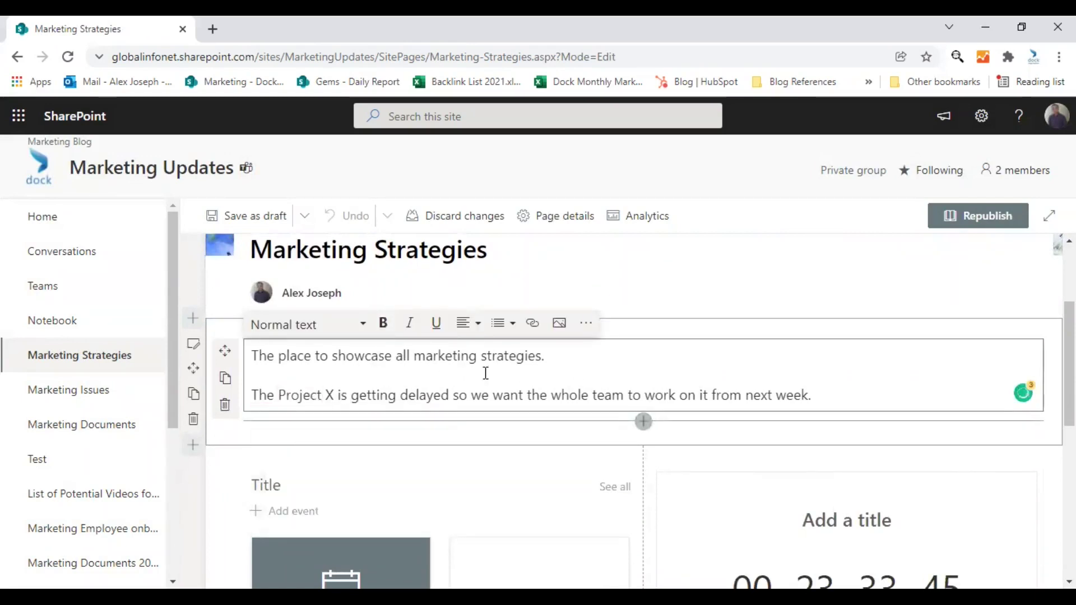
click(613, 362)
mouse_move(270, 400)
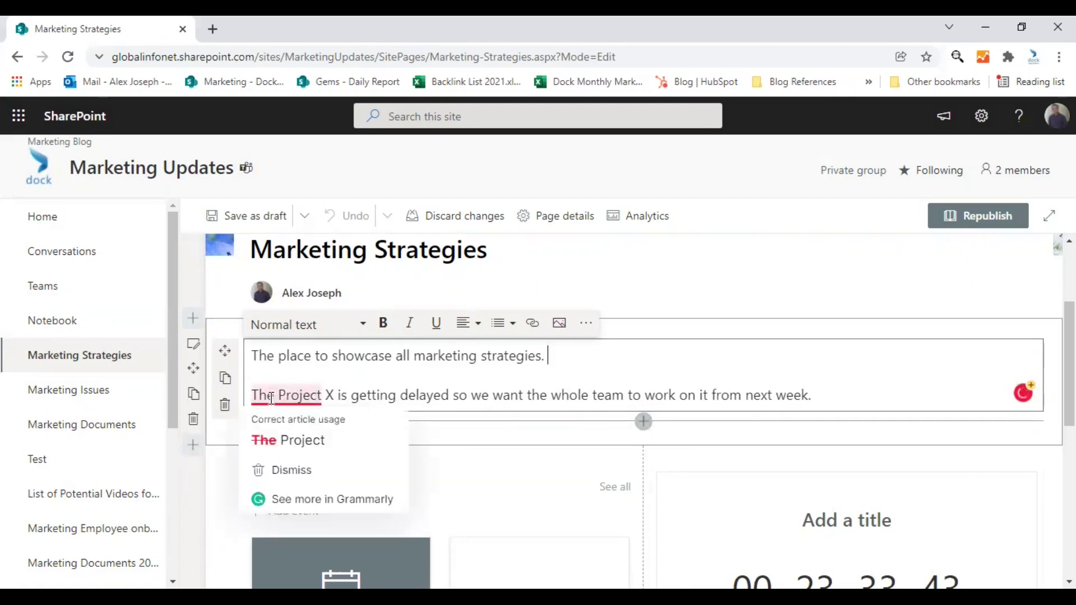
click(281, 437)
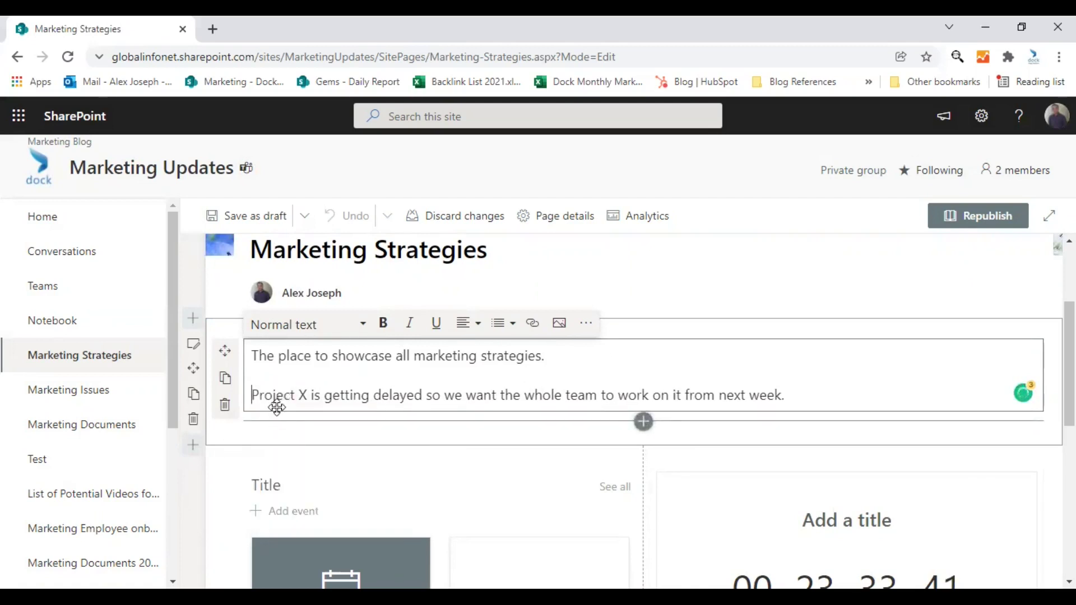
Change the intro text section's layout to One-third left.
click(191, 350)
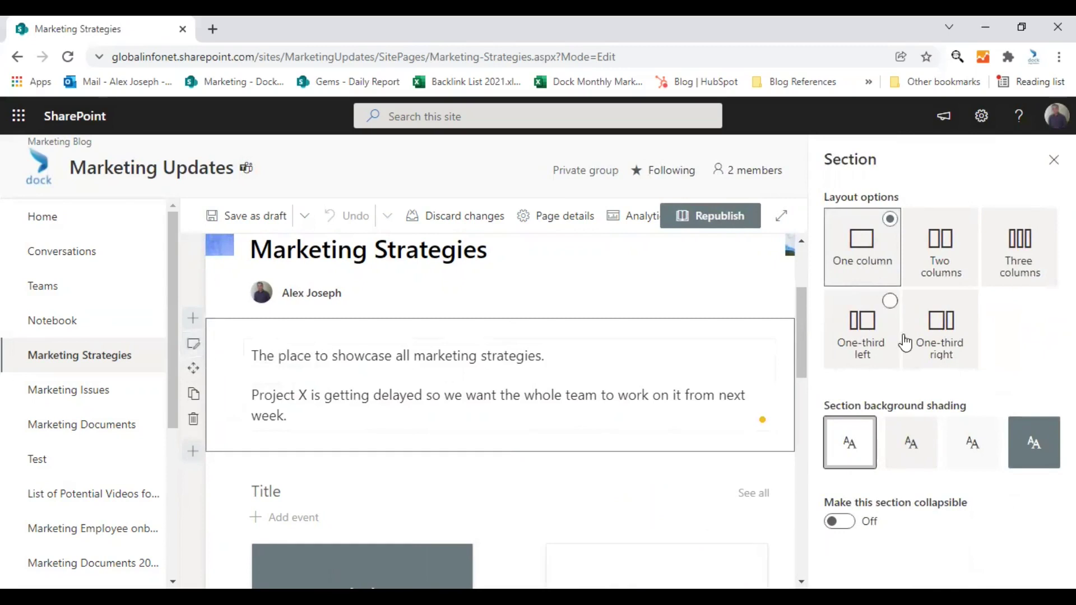
click(877, 345)
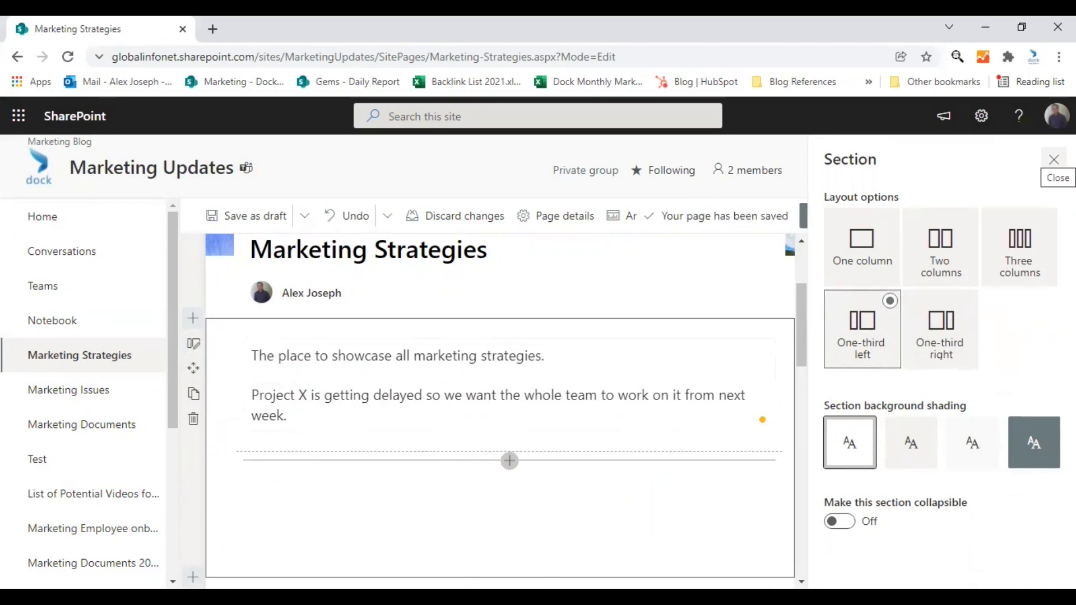
click(1054, 160)
scroll(785, 438, down, 2)
scroll(586, 385, up, 2)
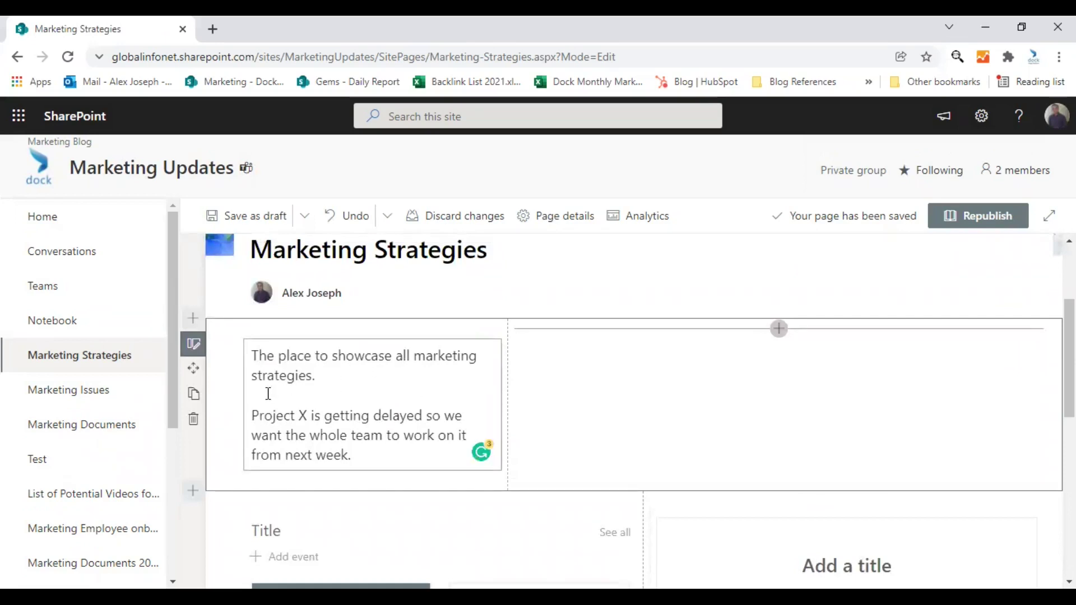
Add a Document library web part to the right column showing Marketing Documents 2021 - Test.
click(779, 330)
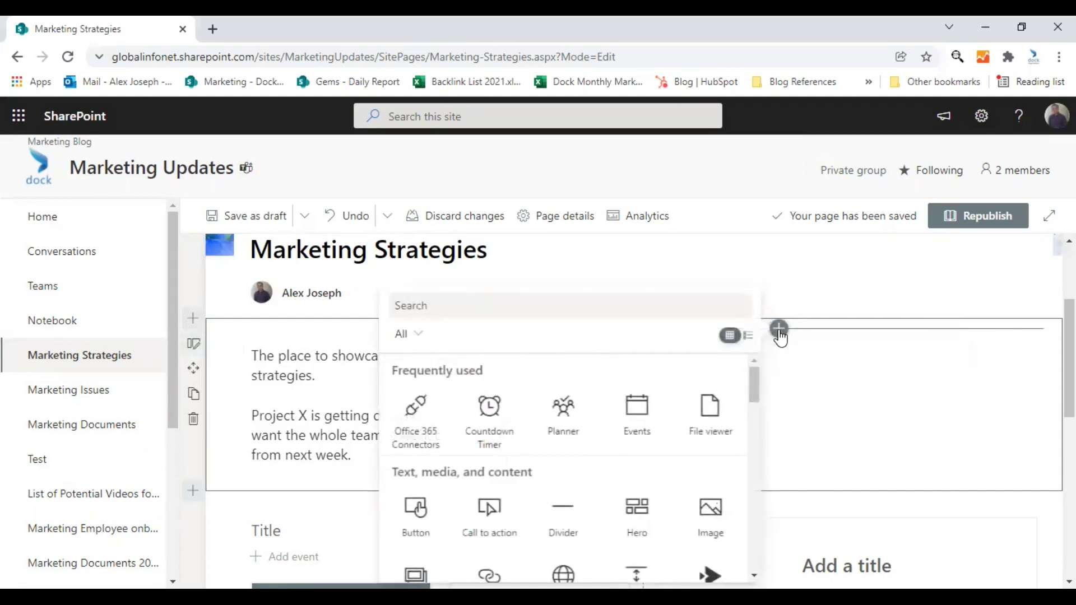
scroll(576, 470, down, 1)
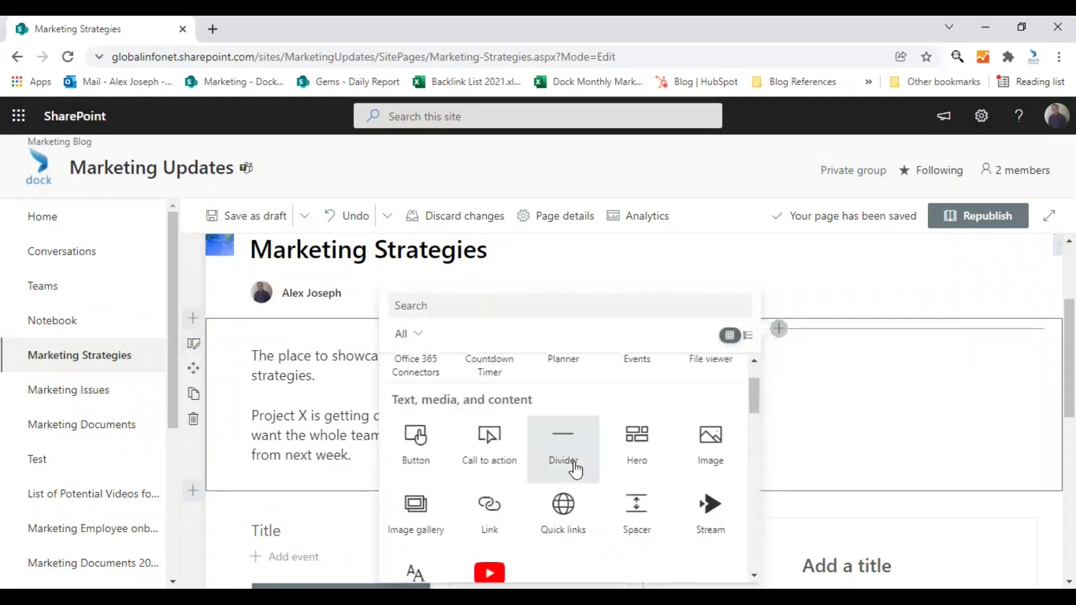
scroll(576, 470, down, 2)
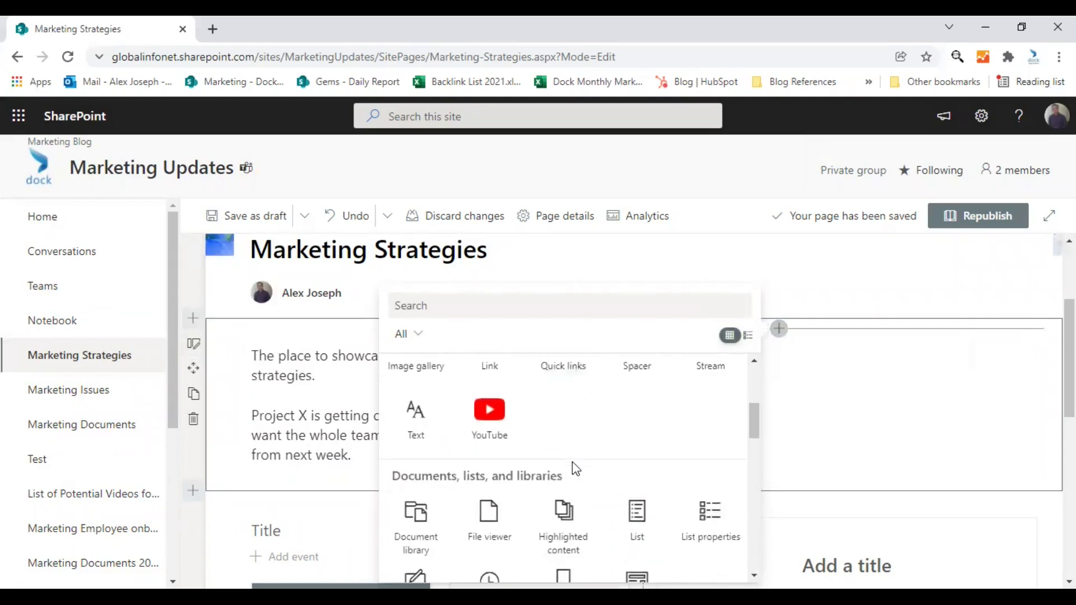
scroll(573, 462, down, 1)
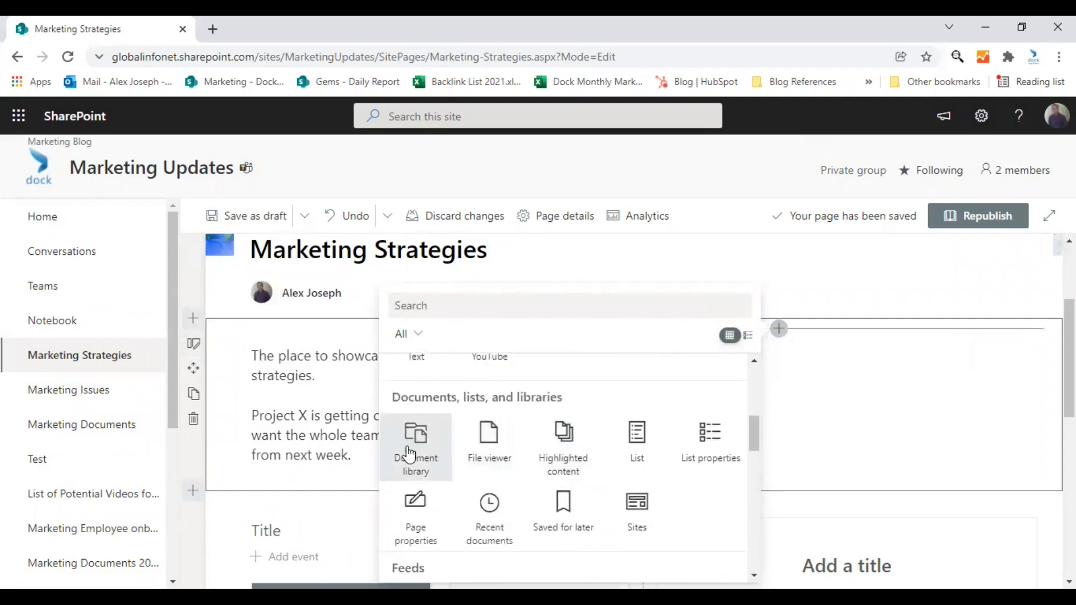
click(415, 446)
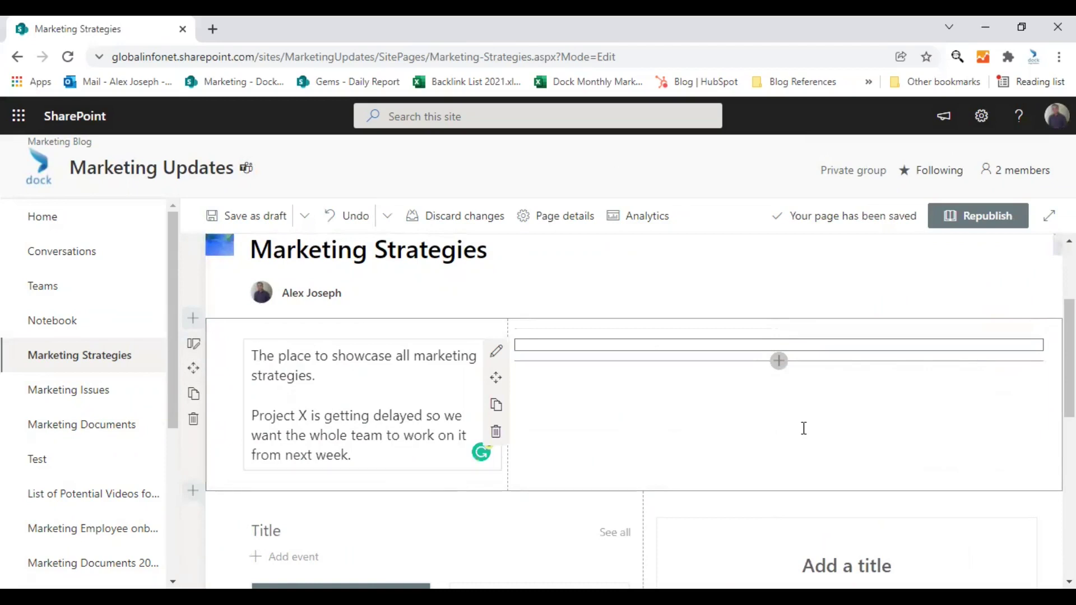
scroll(795, 457, down, 1)
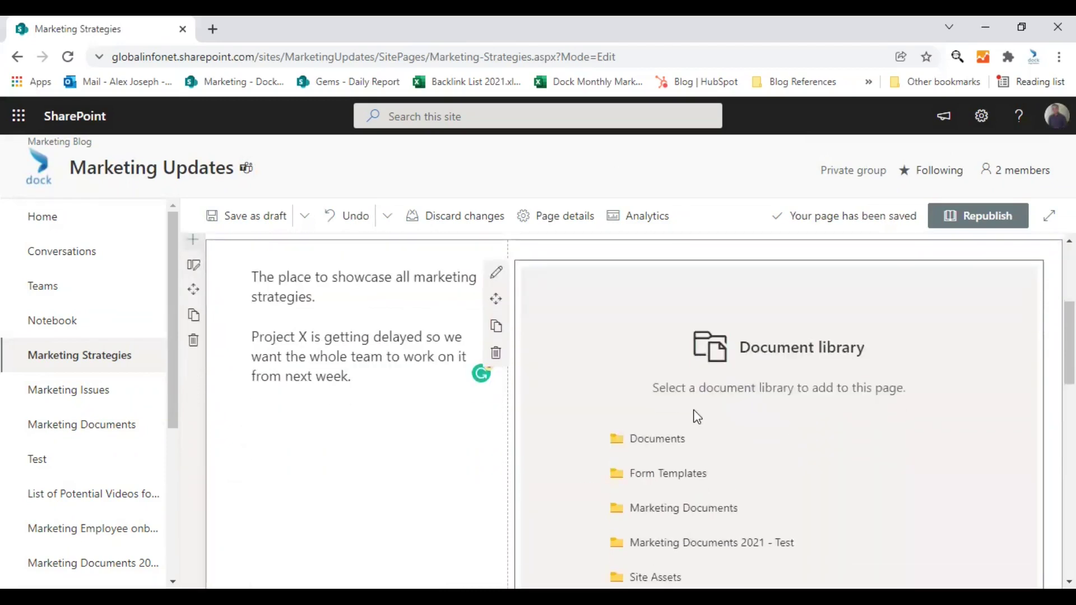
scroll(845, 395, down, 2)
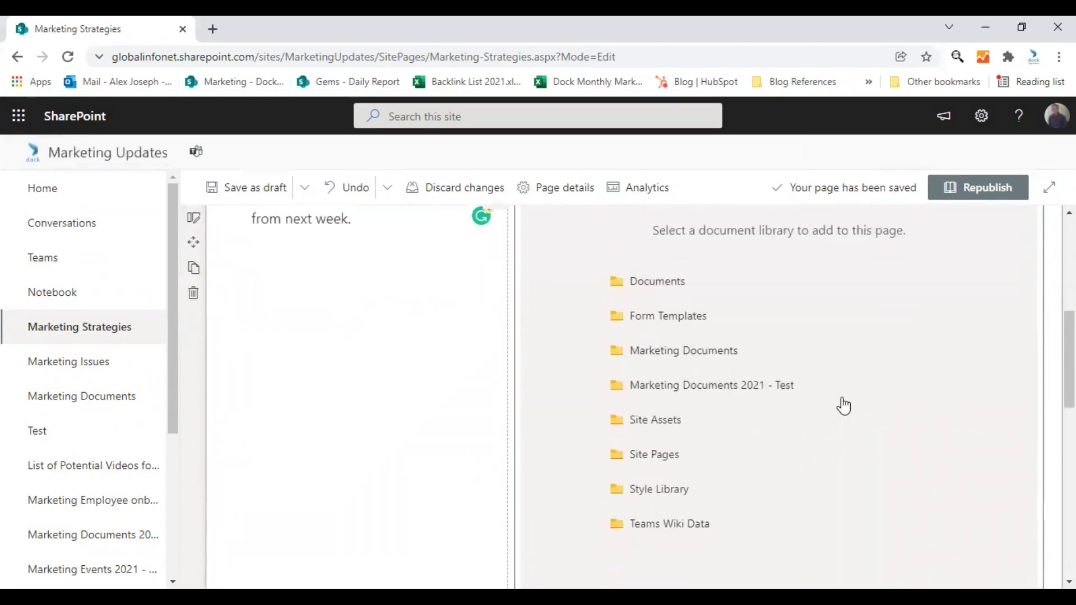
click(716, 394)
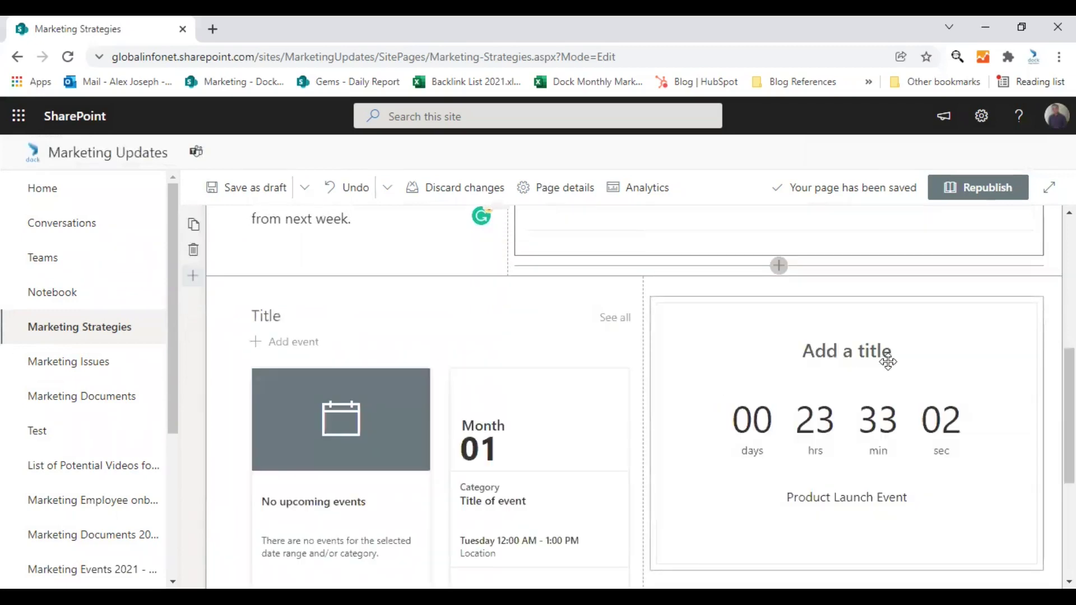
Review the updated layout and republish the page.
scroll(879, 400, up, 2)
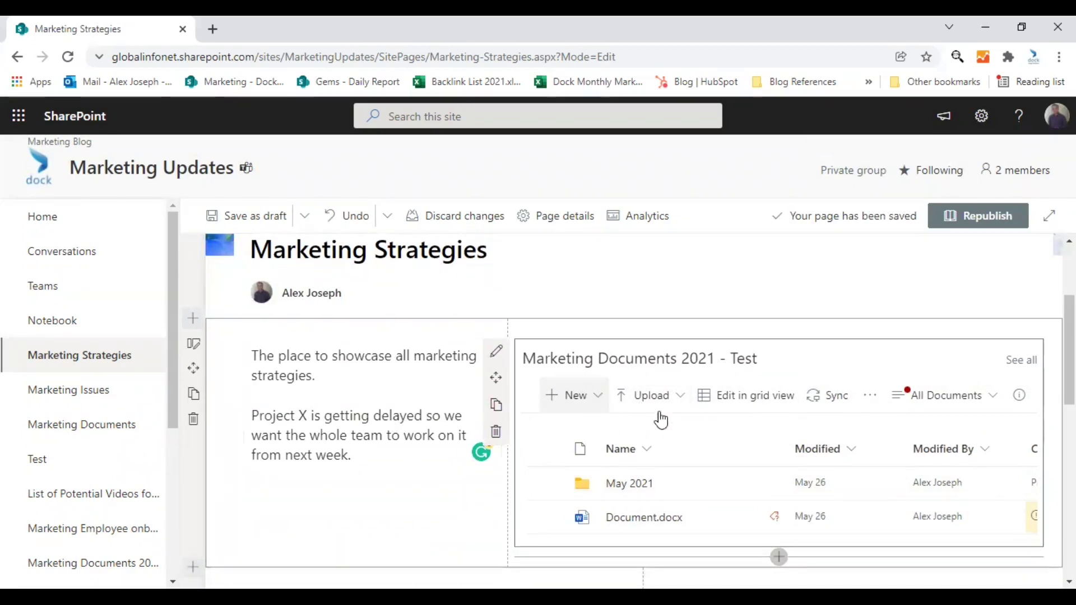
scroll(678, 423, down, 1)
scroll(686, 426, up, 1)
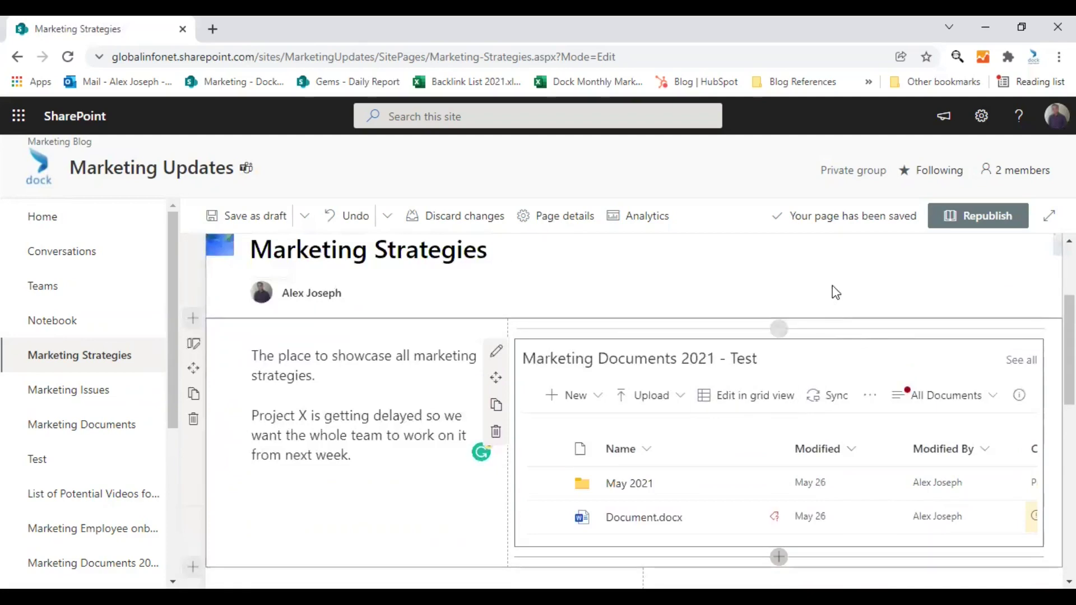
click(983, 218)
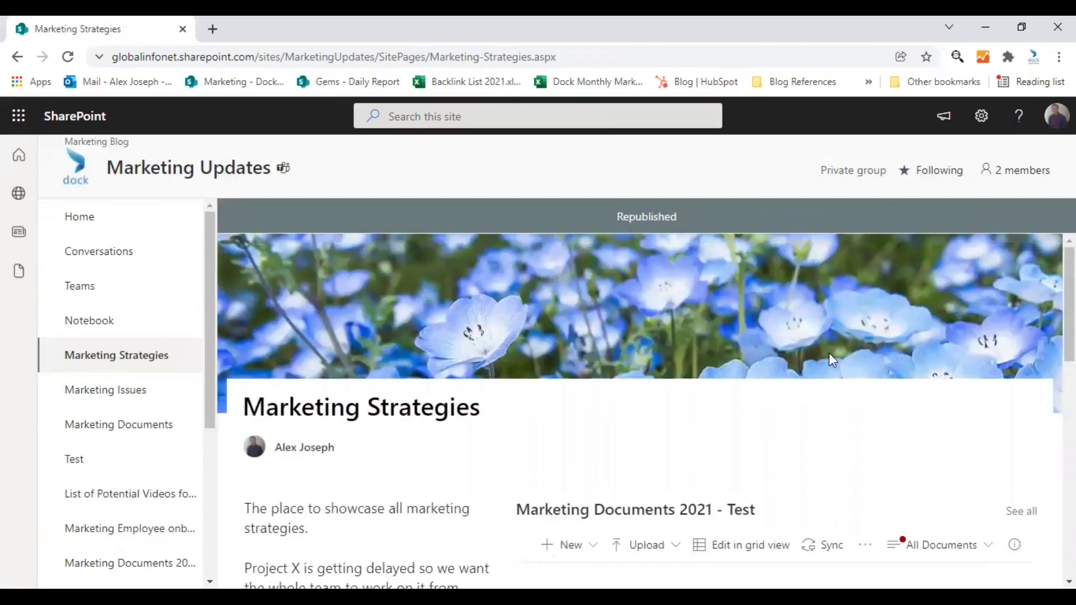
scroll(766, 412, down, 5)
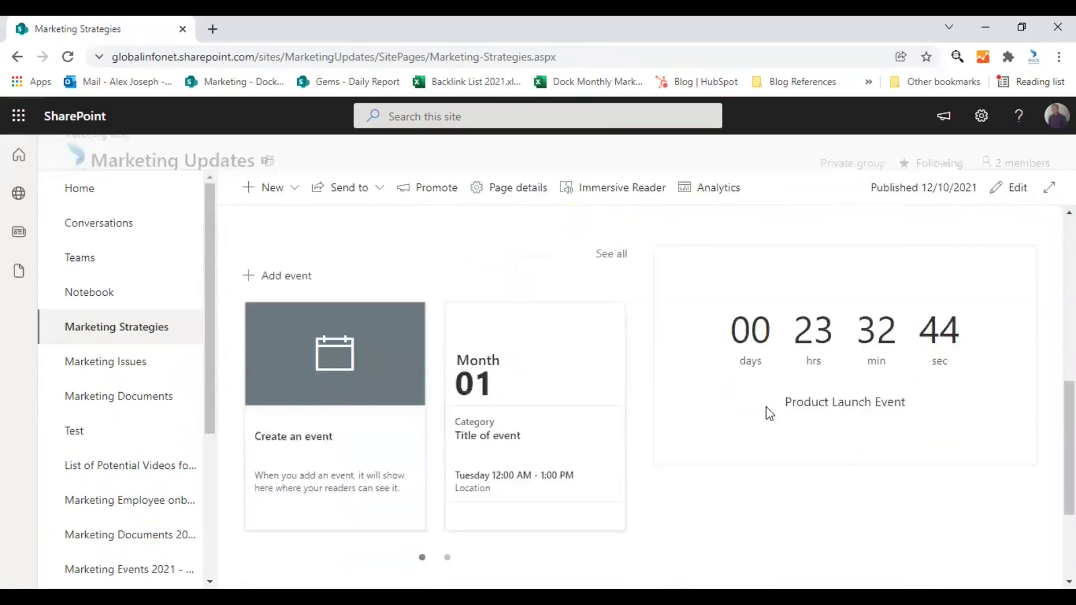
scroll(769, 414, down, 3)
scroll(769, 413, up, 10)
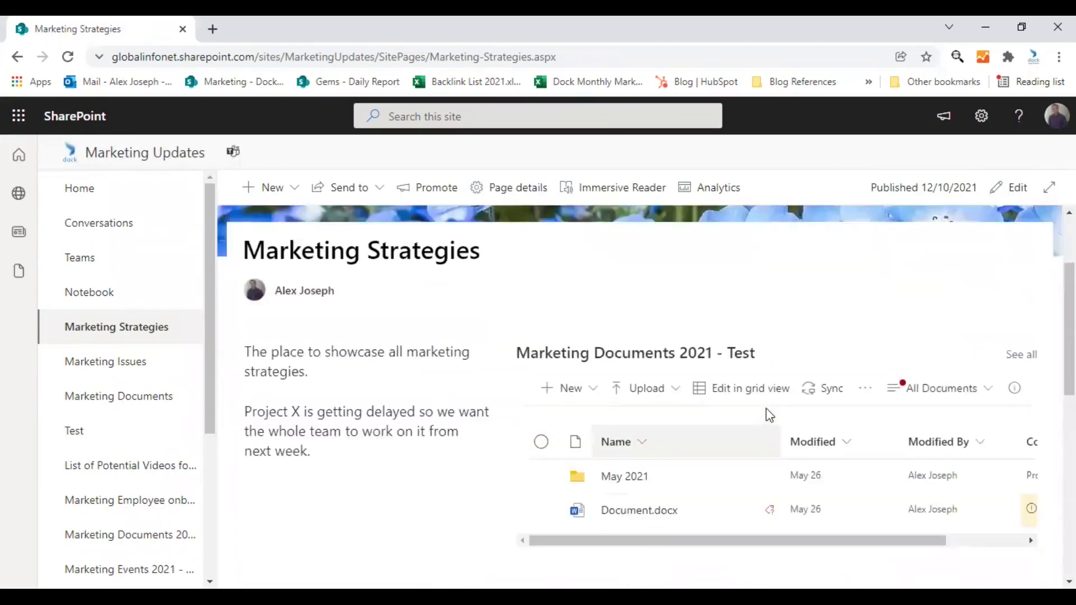
scroll(769, 415, up, 2)
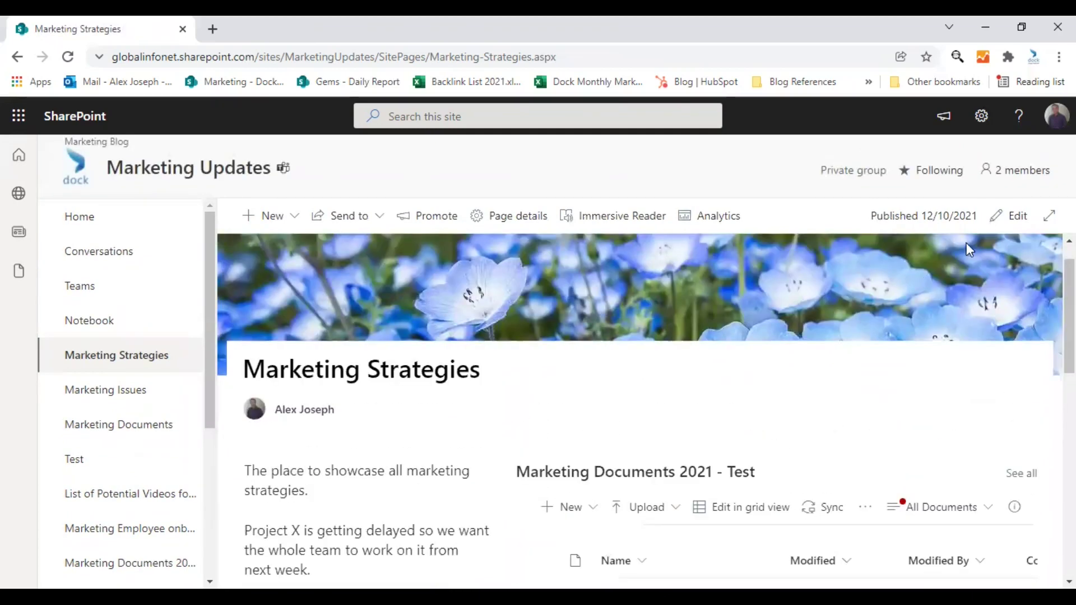
click(1013, 216)
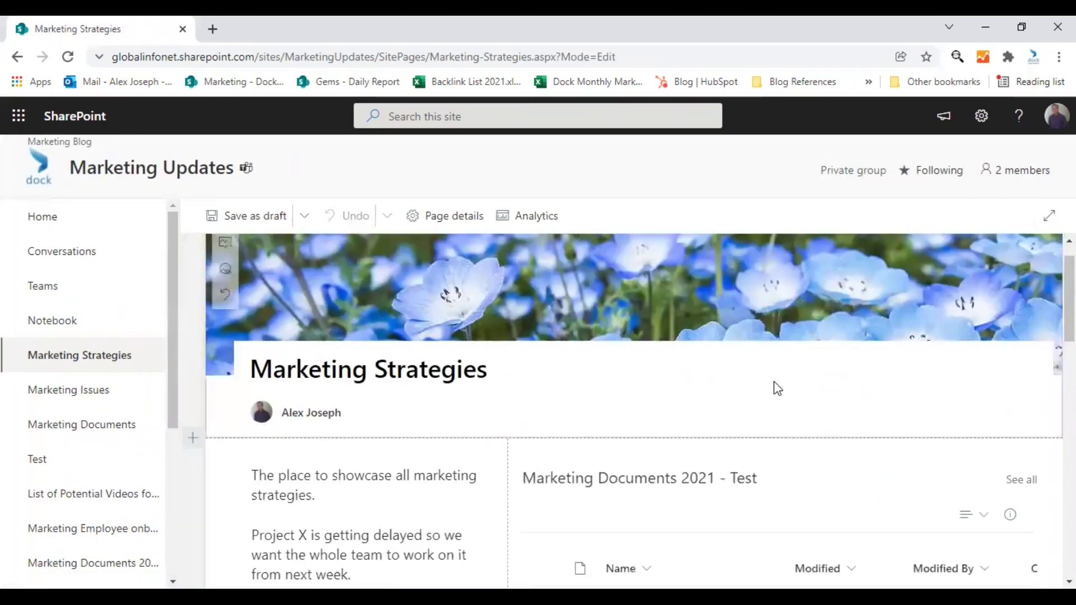
scroll(577, 493, down, 2)
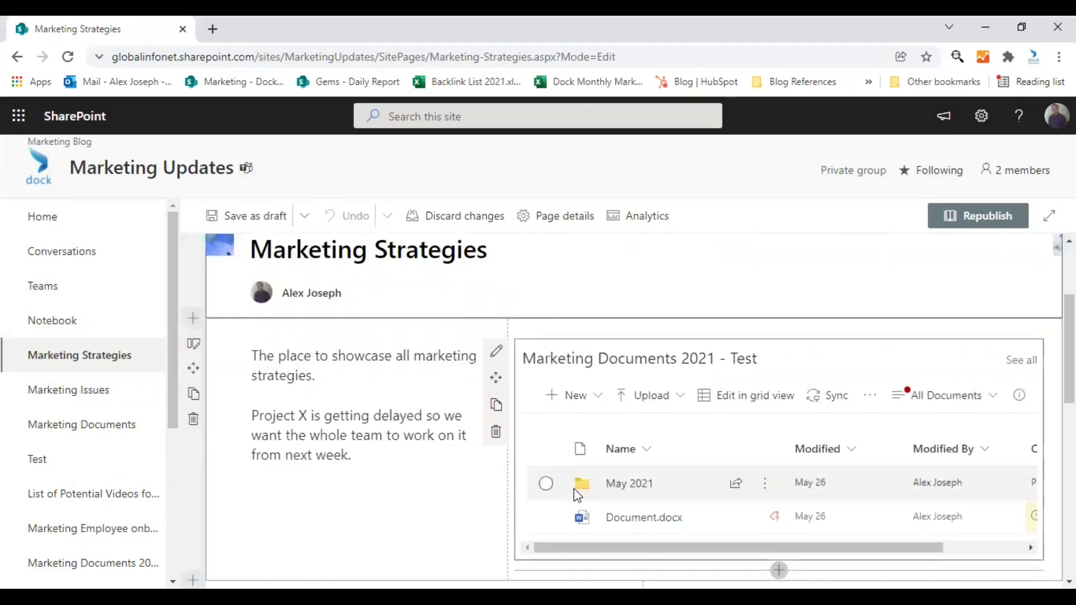
scroll(577, 493, down, 7)
scroll(578, 493, up, 7)
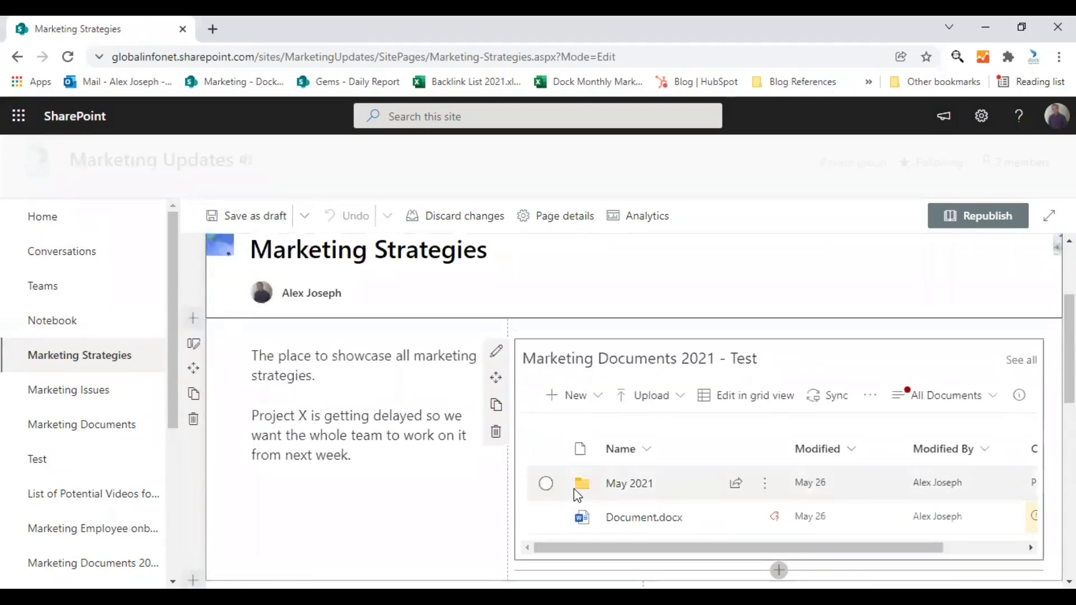
scroll(578, 494, down, 6)
scroll(576, 491, up, 2)
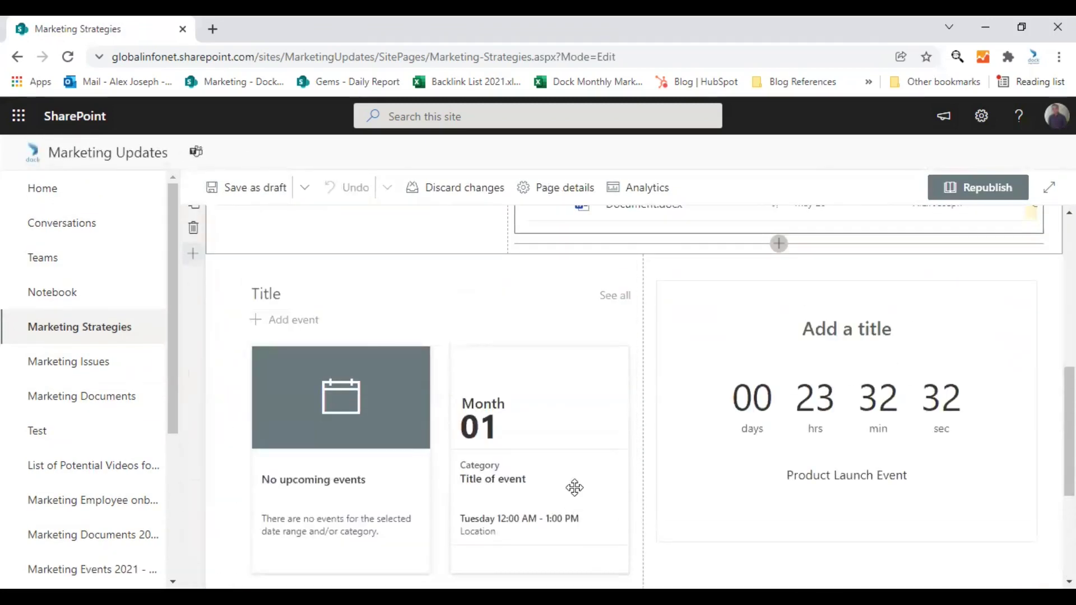
scroll(575, 488, down, 4)
scroll(587, 478, up, 6)
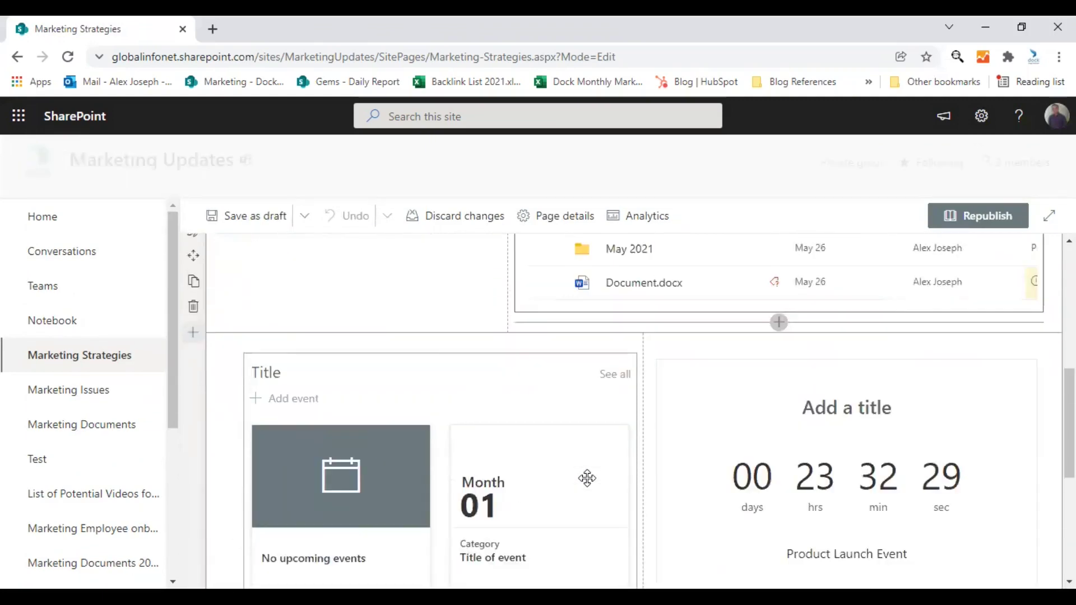
scroll(587, 478, up, 2)
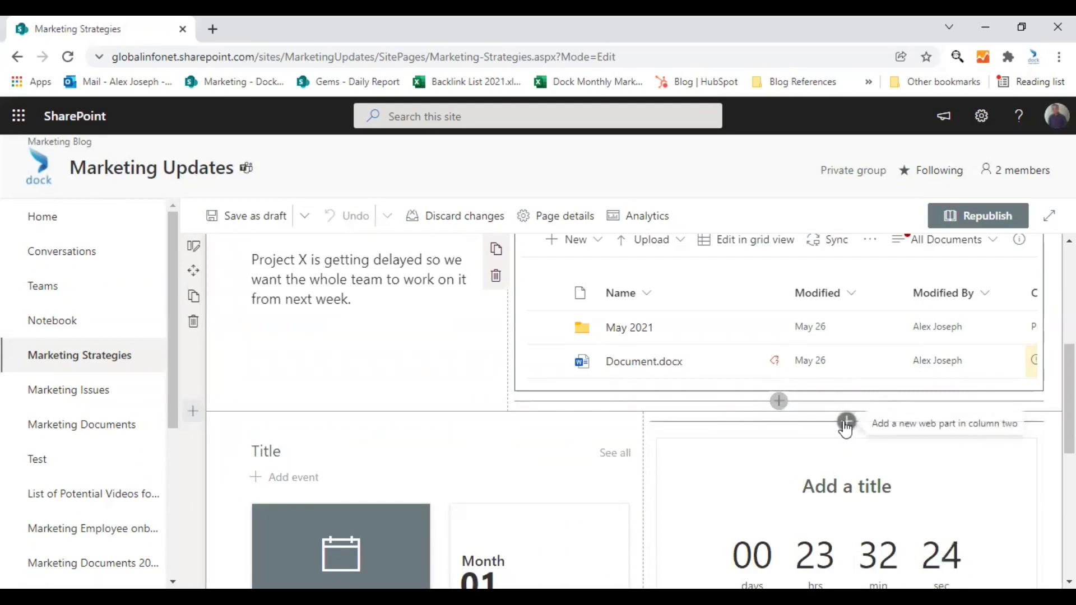
scroll(844, 426, down, 8)
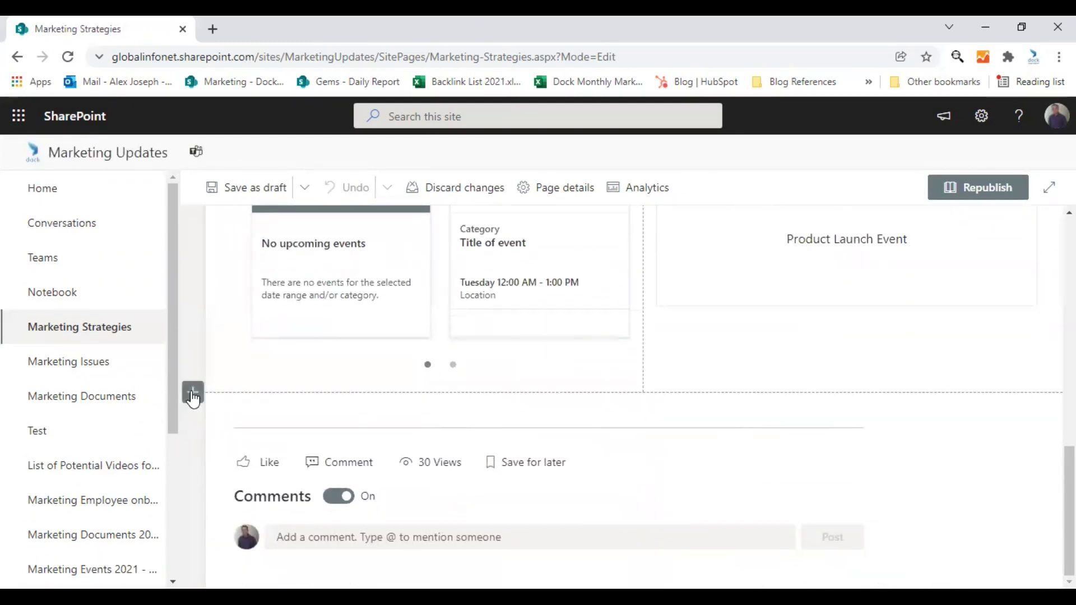
Add a Vertical section along the right side of the page.
click(193, 391)
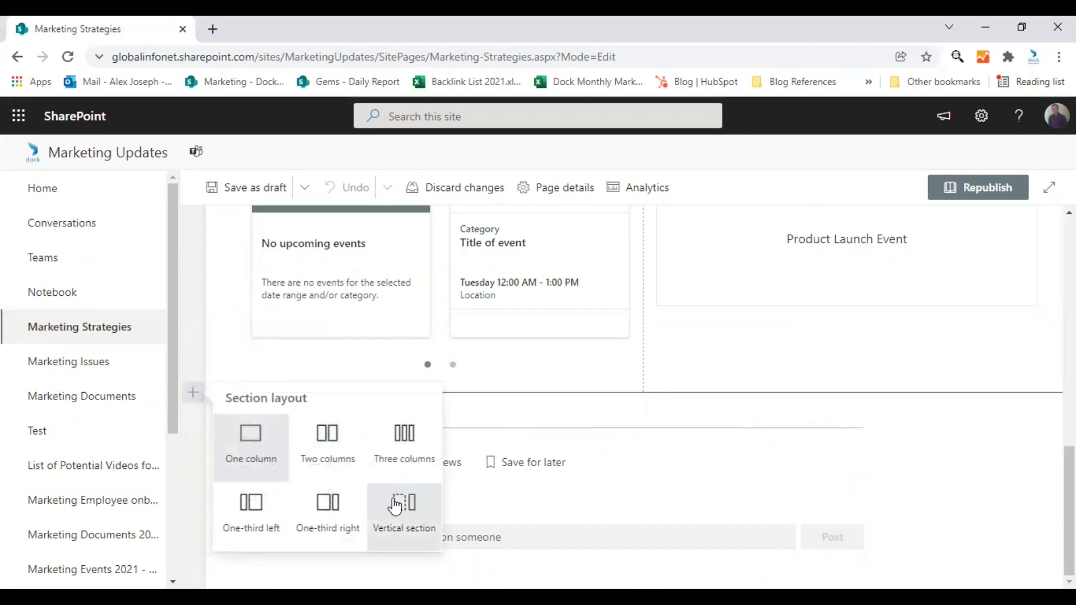
click(192, 393)
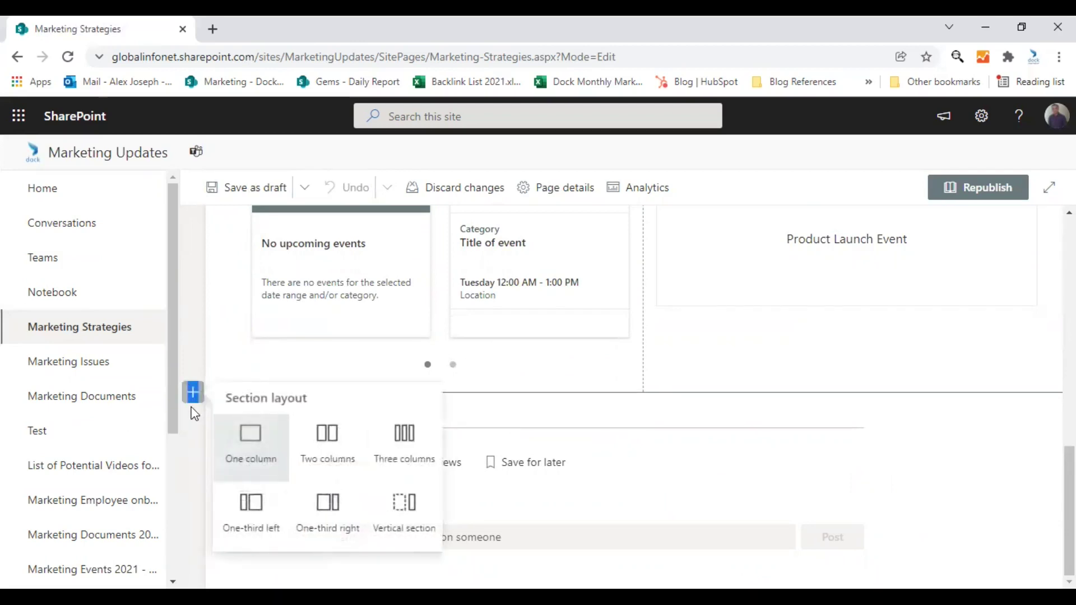
click(404, 517)
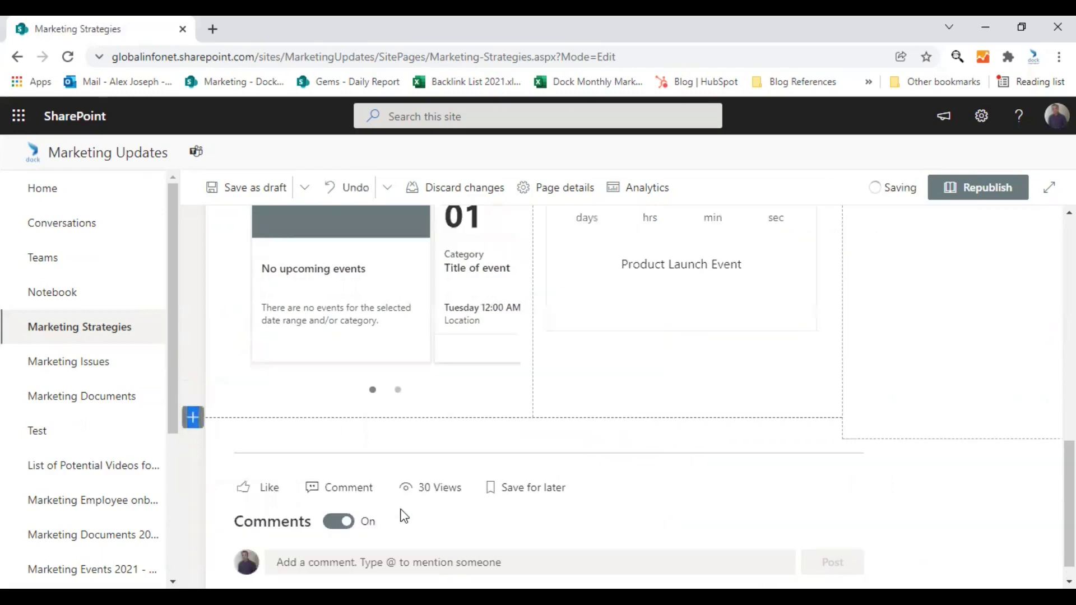
scroll(985, 341, up, 10)
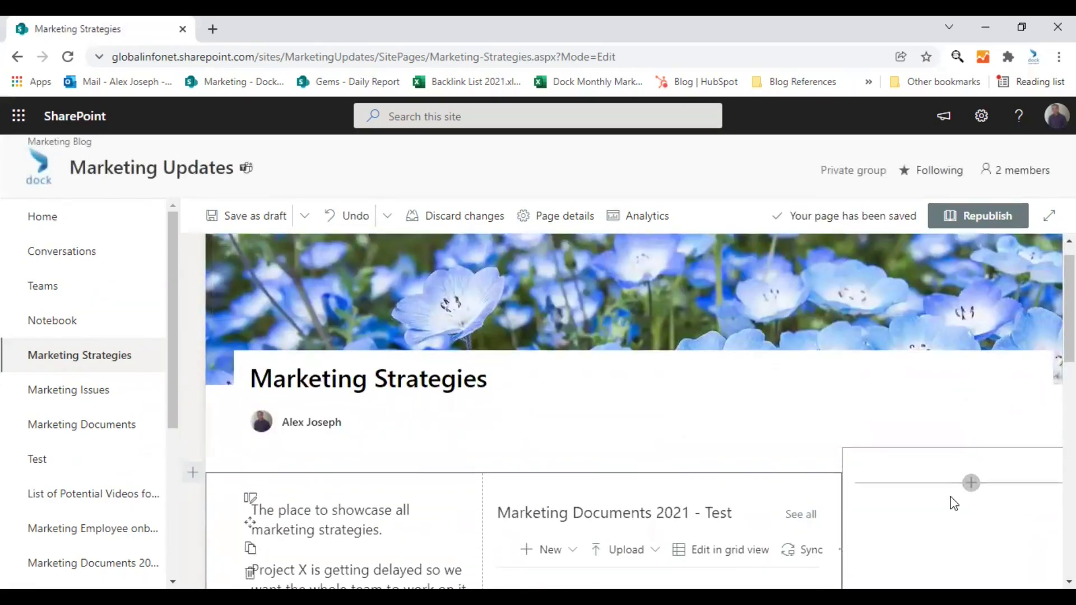
scroll(953, 502, down, 1)
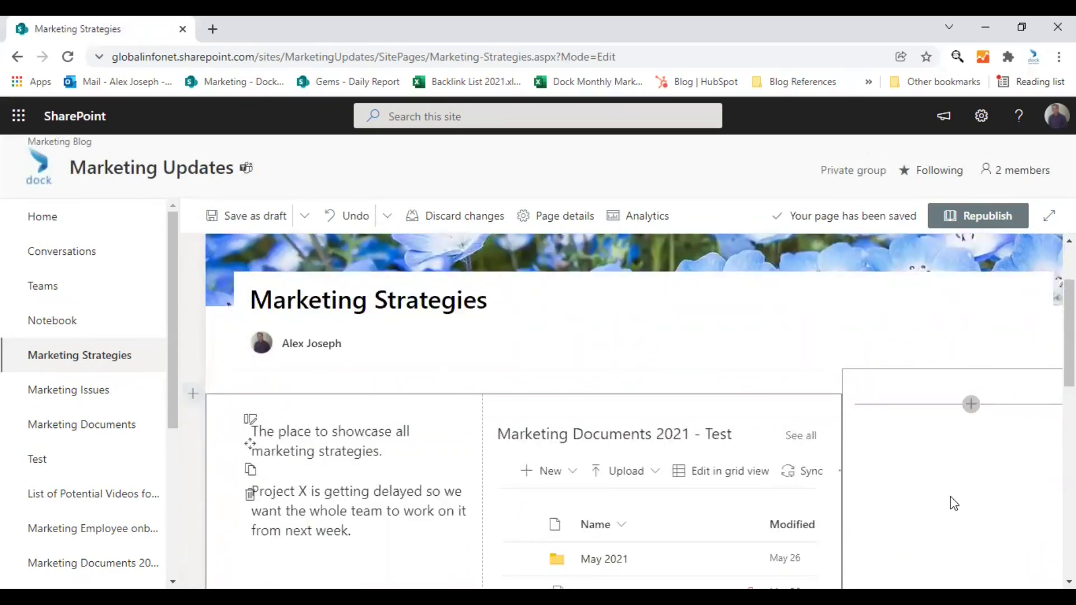
scroll(954, 503, down, 1)
Insert an Image gallery web part in the vertical section and set its layout to Carousel.
click(972, 326)
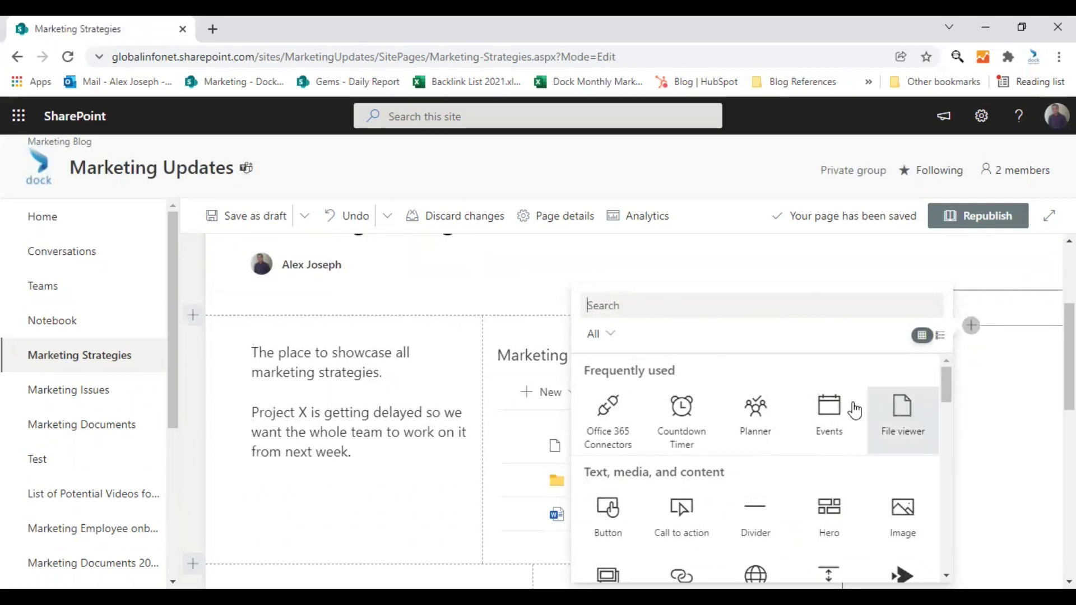
scroll(805, 433, down, 1)
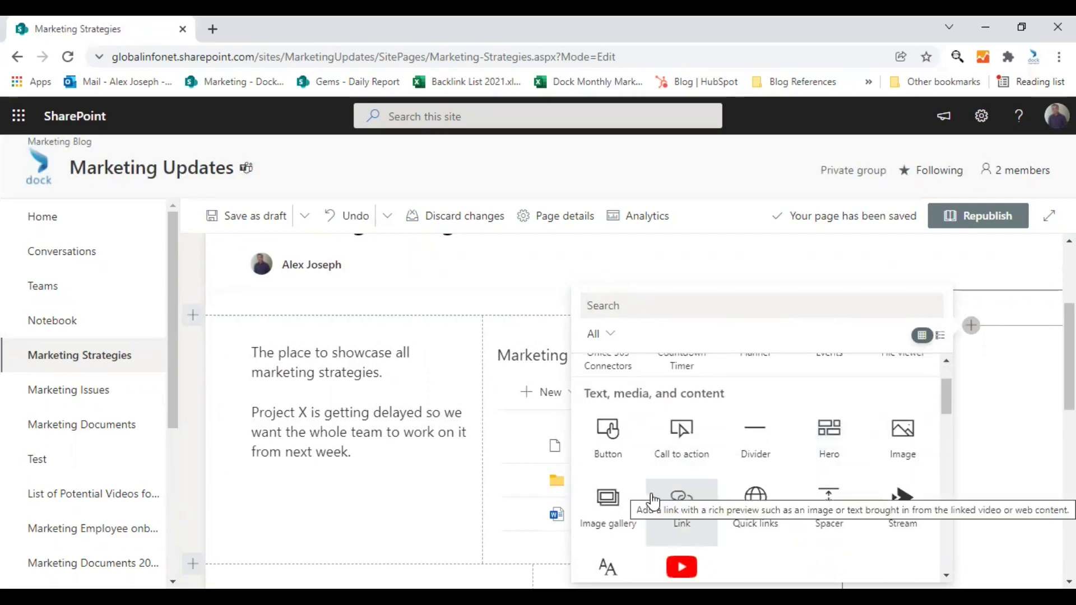
click(617, 513)
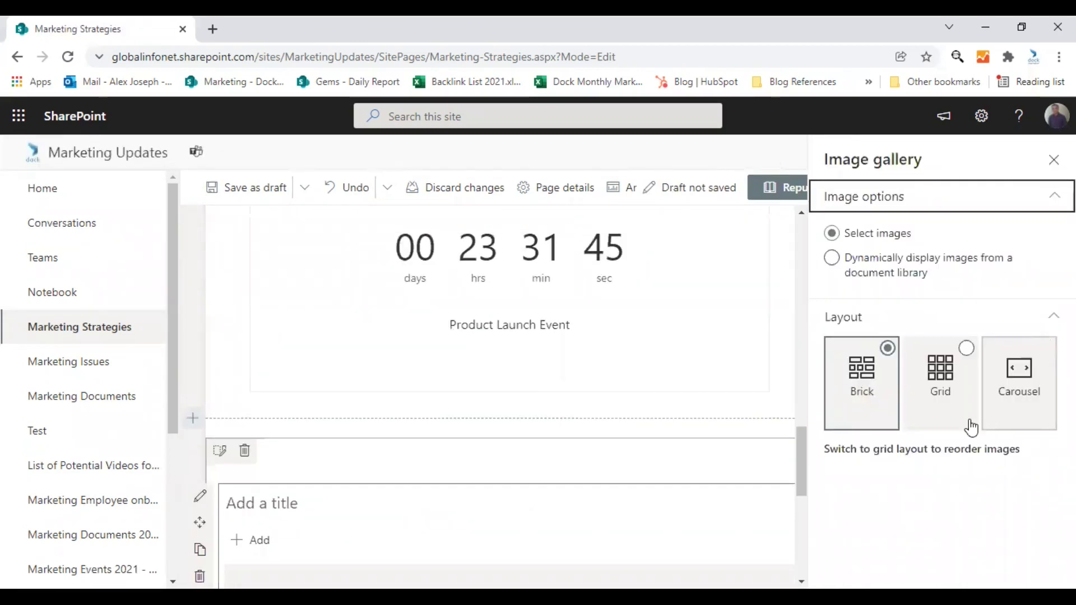
click(953, 385)
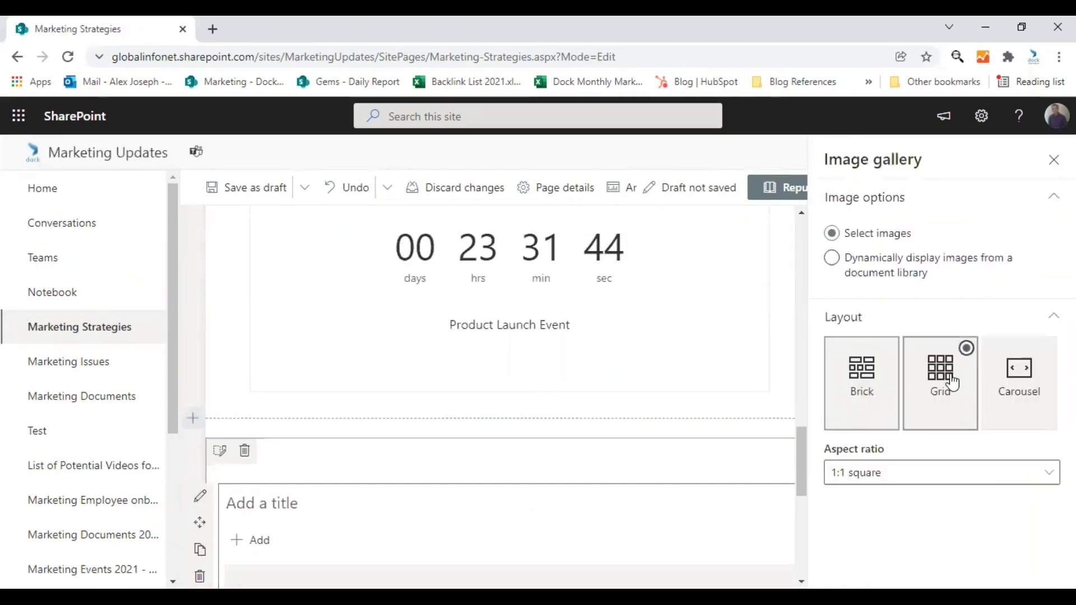
click(1020, 373)
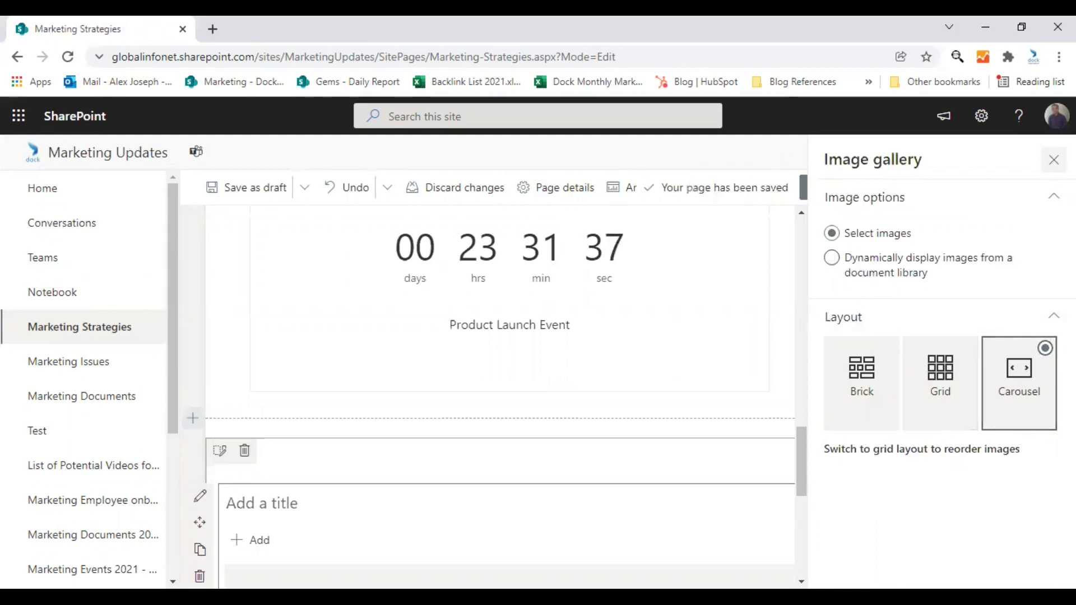
click(1051, 155)
scroll(861, 476, down, 4)
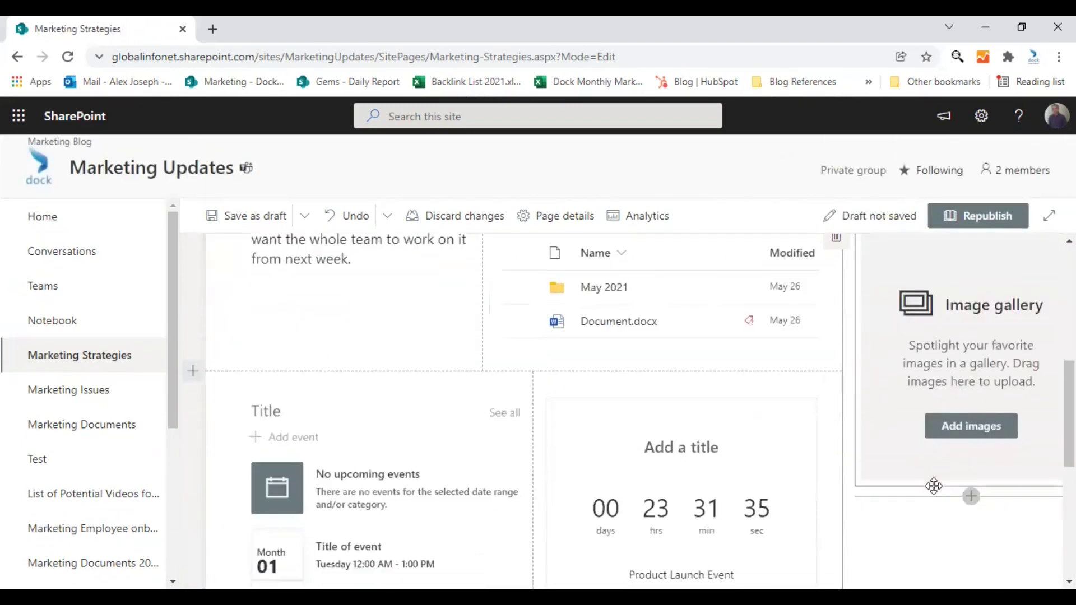
scroll(970, 510, up, 1)
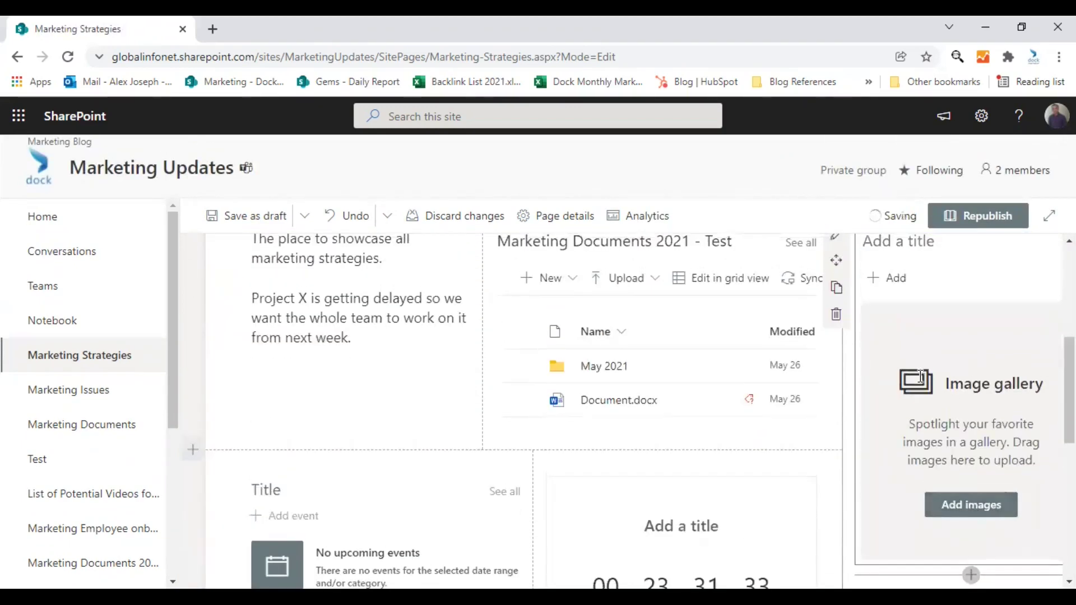
Insert five Recent images into the gallery: two Webinar Recordings, project-people, project-08 and project-06.
click(973, 512)
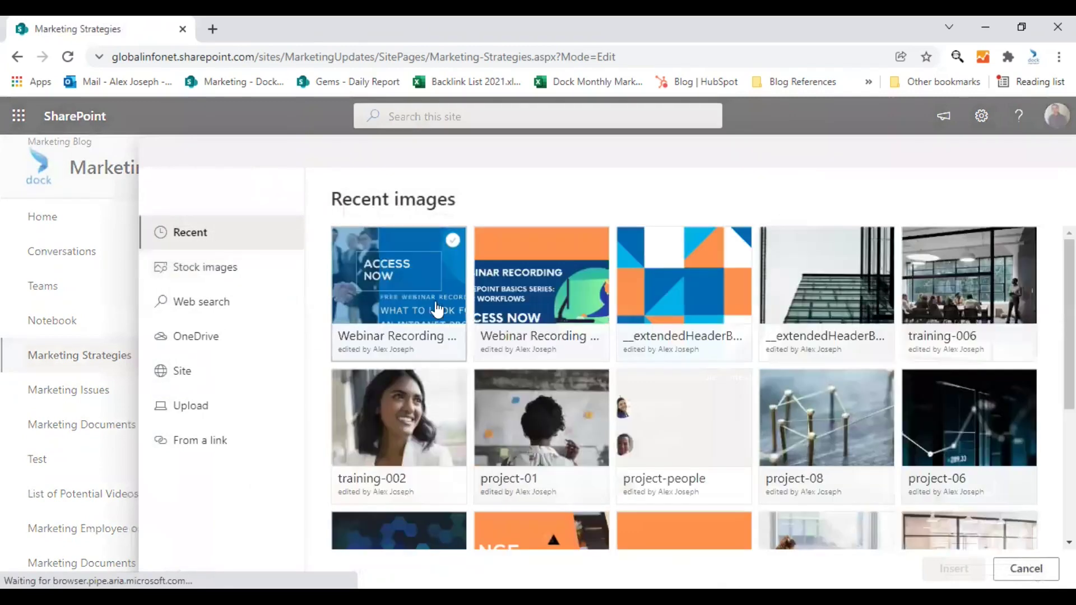
click(449, 248)
click(595, 241)
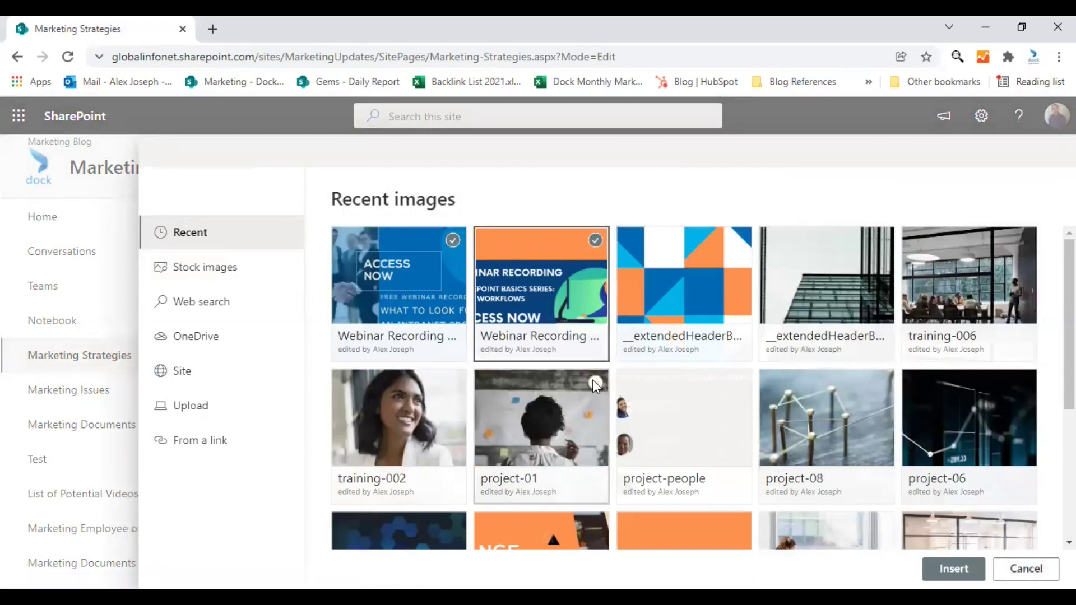
click(738, 384)
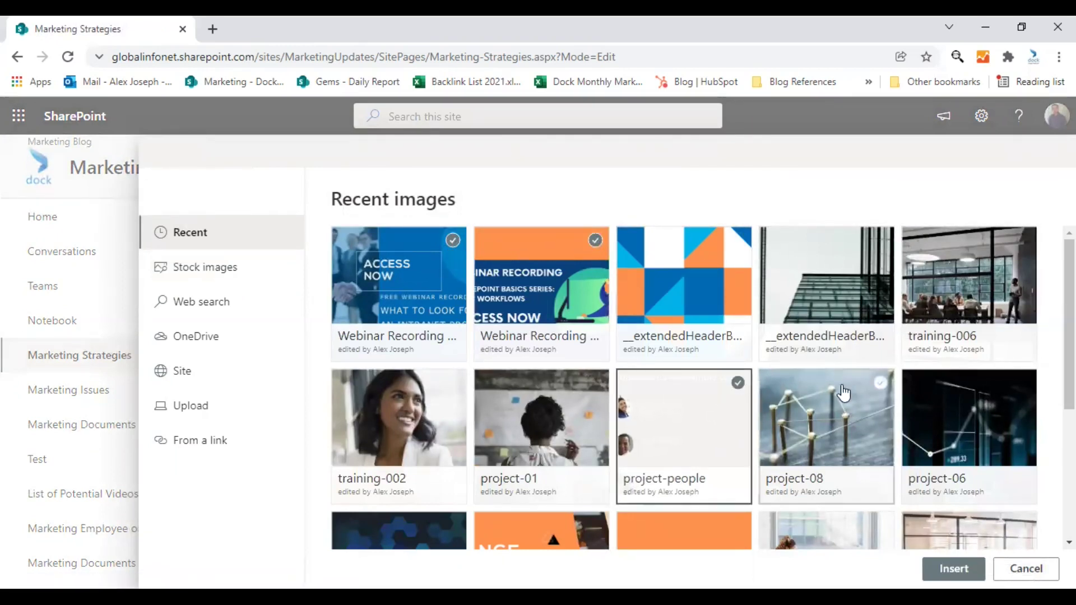
click(881, 383)
click(1023, 384)
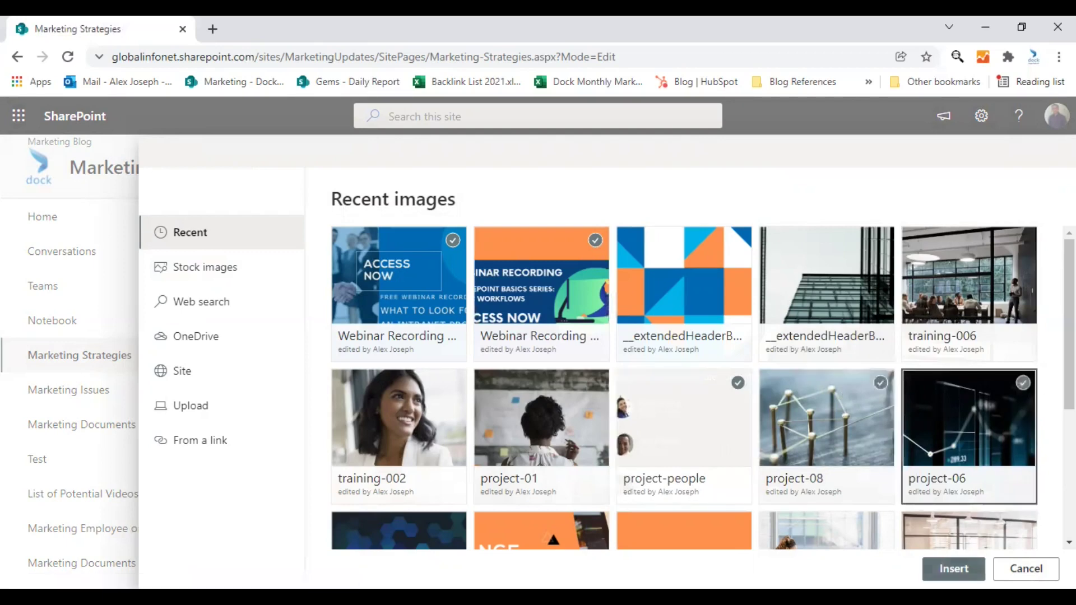
click(953, 569)
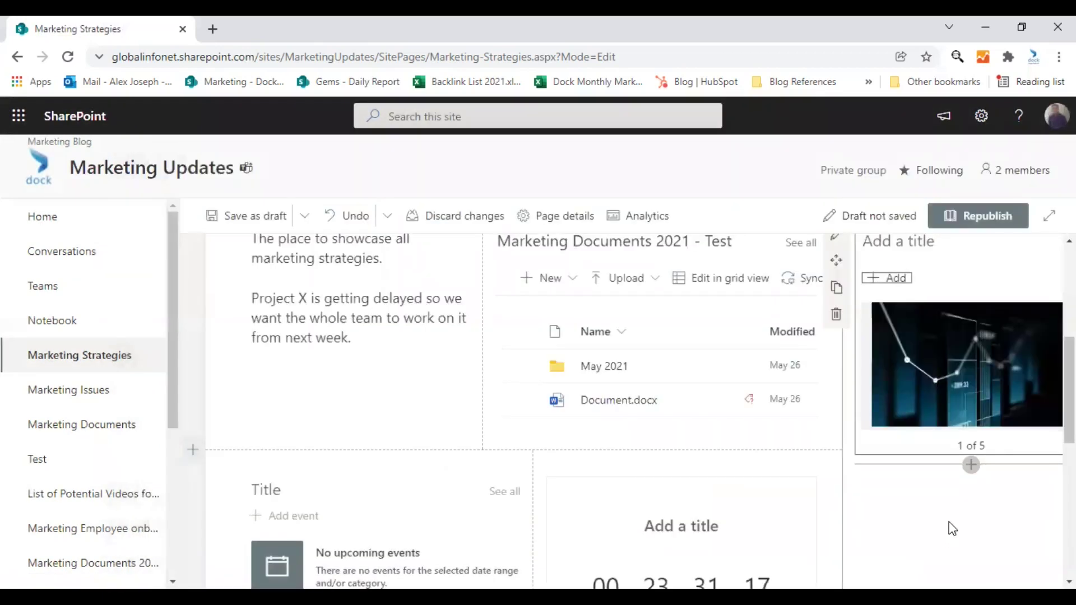
Title the image gallery 'Event images'.
scroll(937, 524, up, 3)
click(925, 396)
text(Event images)
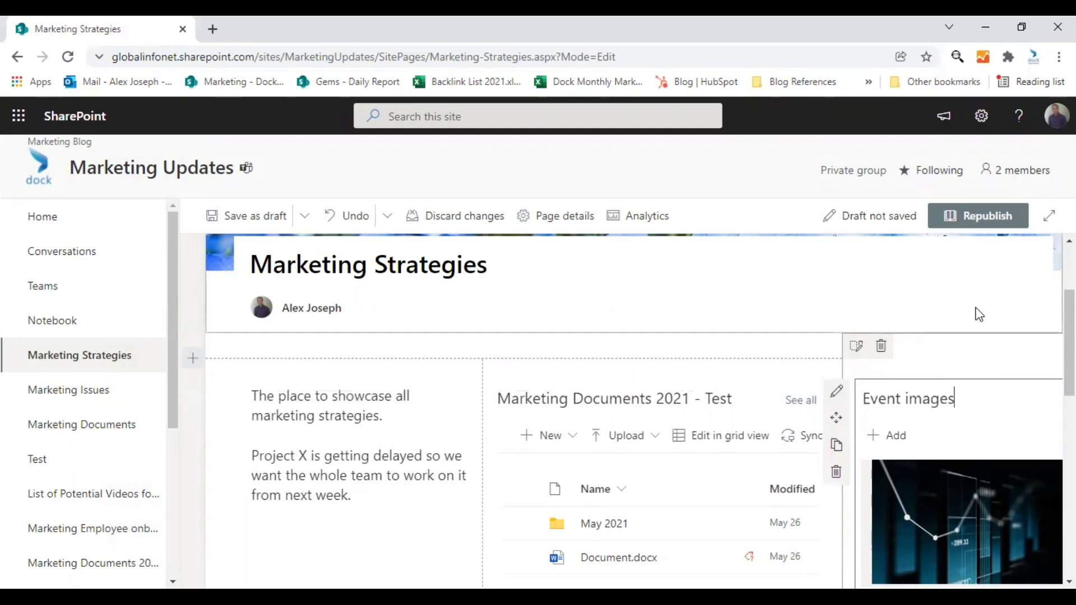
Republish the Marketing Strategies page and review it in focus mode without site navigation.
click(982, 217)
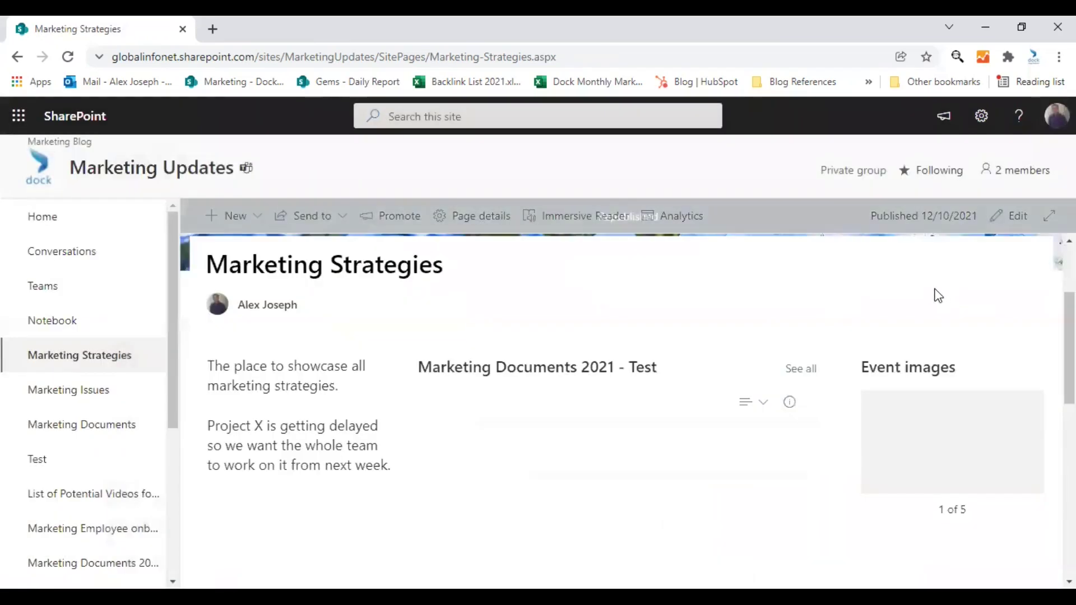
scroll(1006, 372, up, 3)
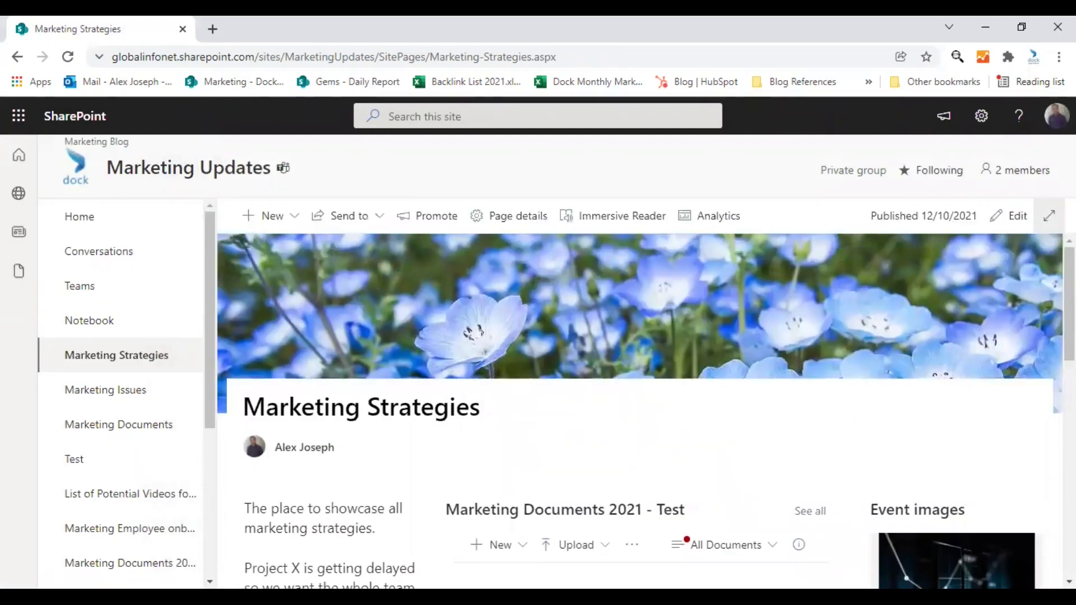
click(1050, 214)
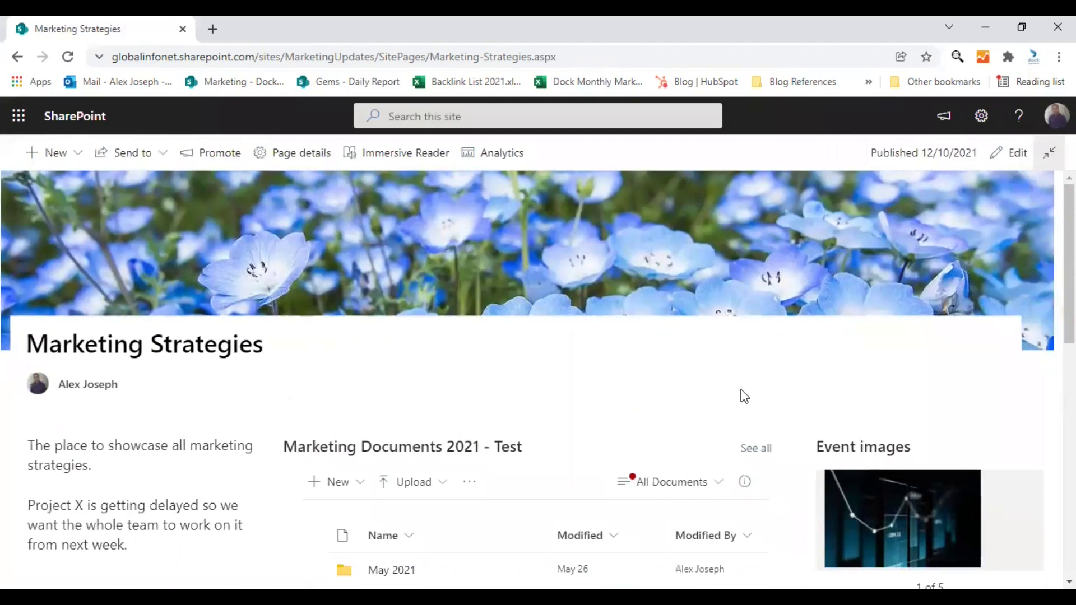
scroll(604, 373, down, 2)
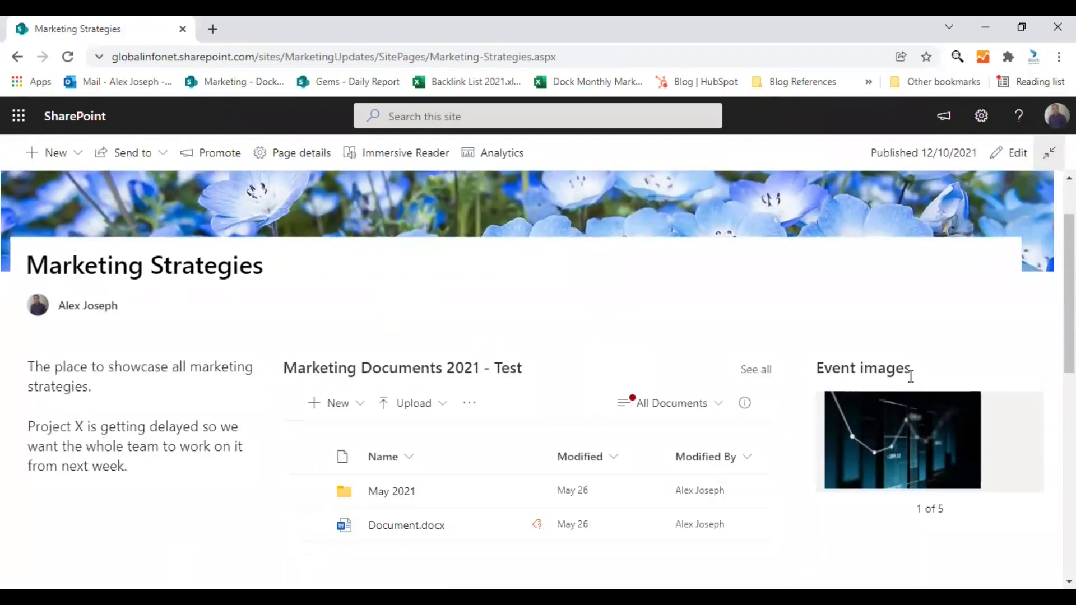
scroll(917, 387, down, 4)
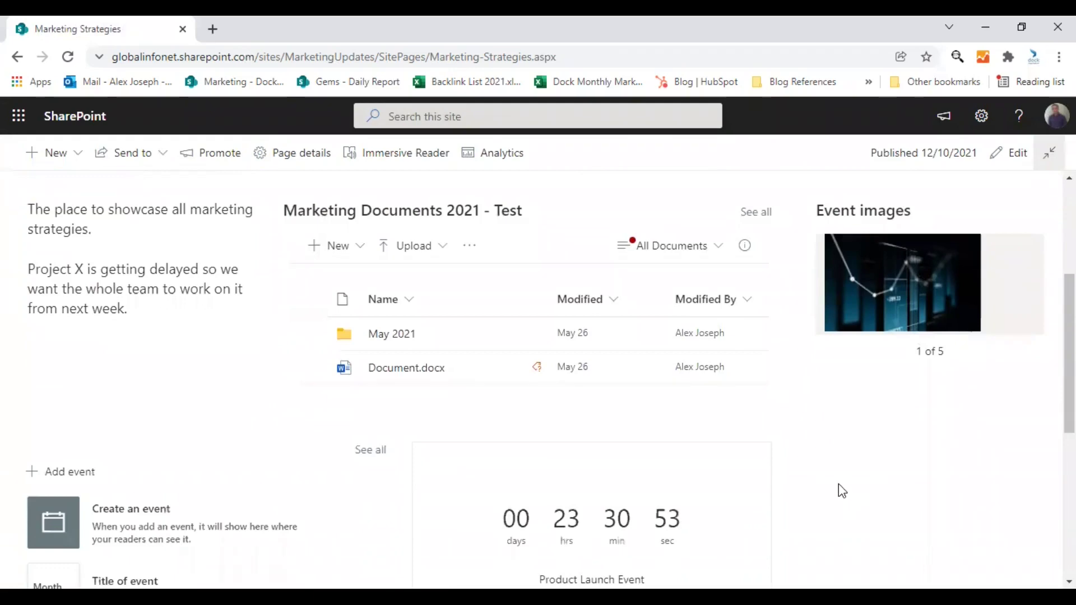
scroll(710, 464, down, 8)
scroll(710, 463, up, 8)
scroll(793, 443, up, 5)
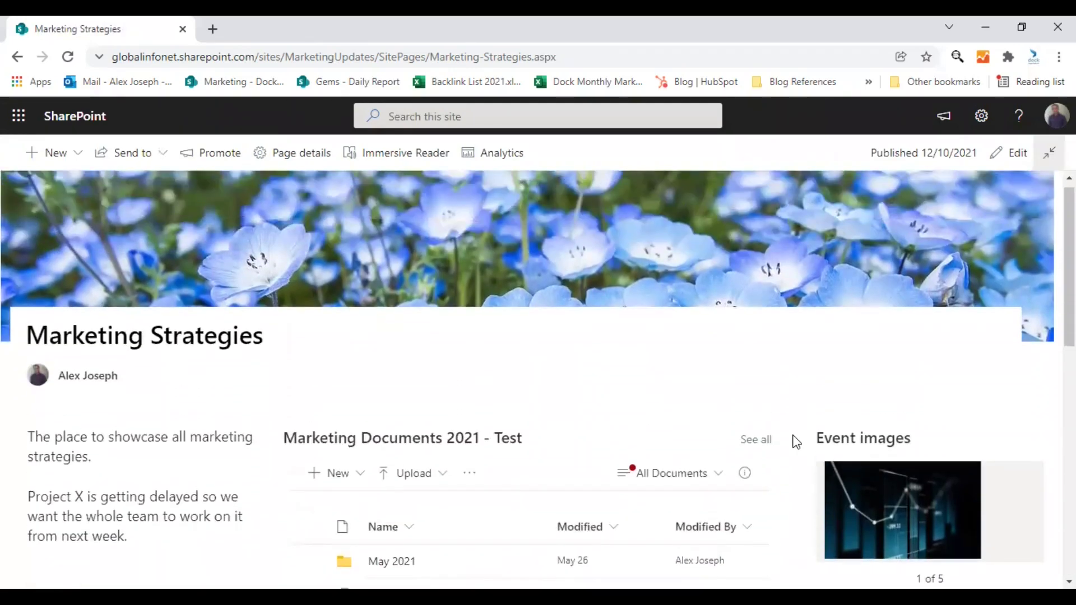
scroll(672, 400, down, 3)
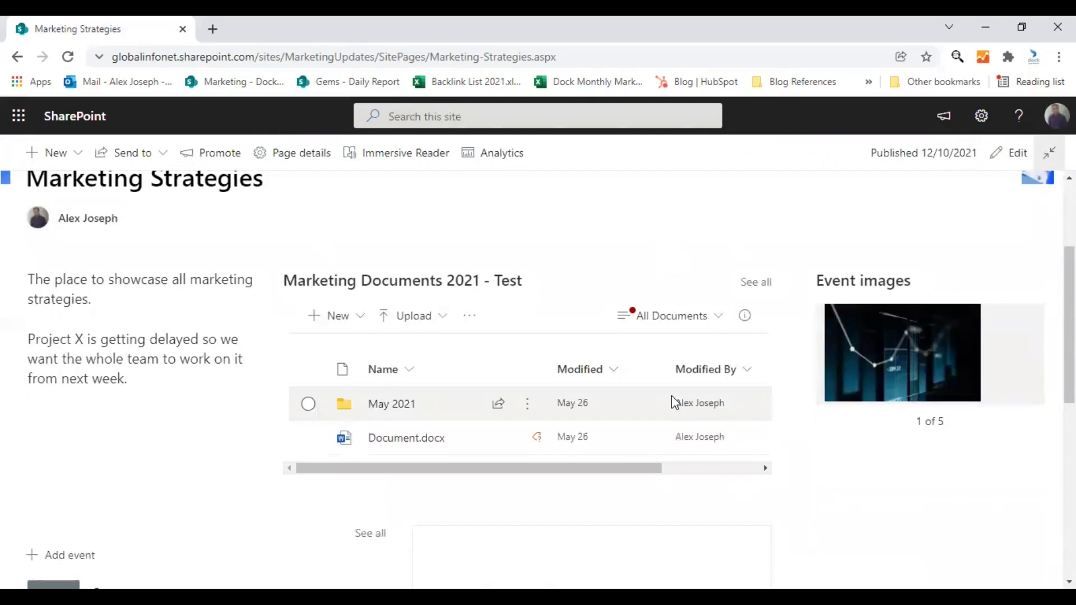
scroll(606, 401, up, 3)
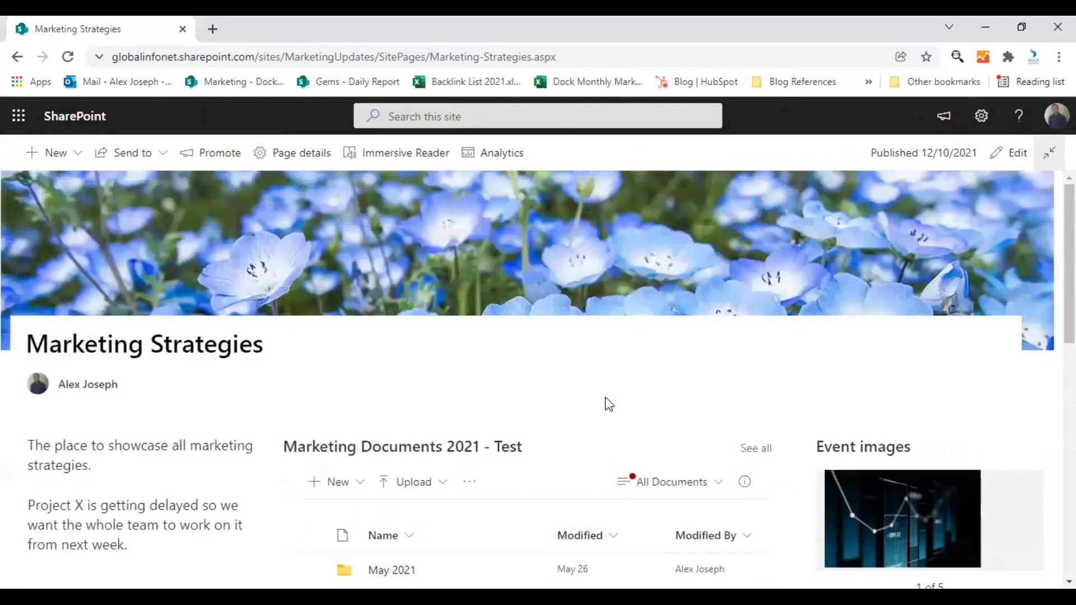